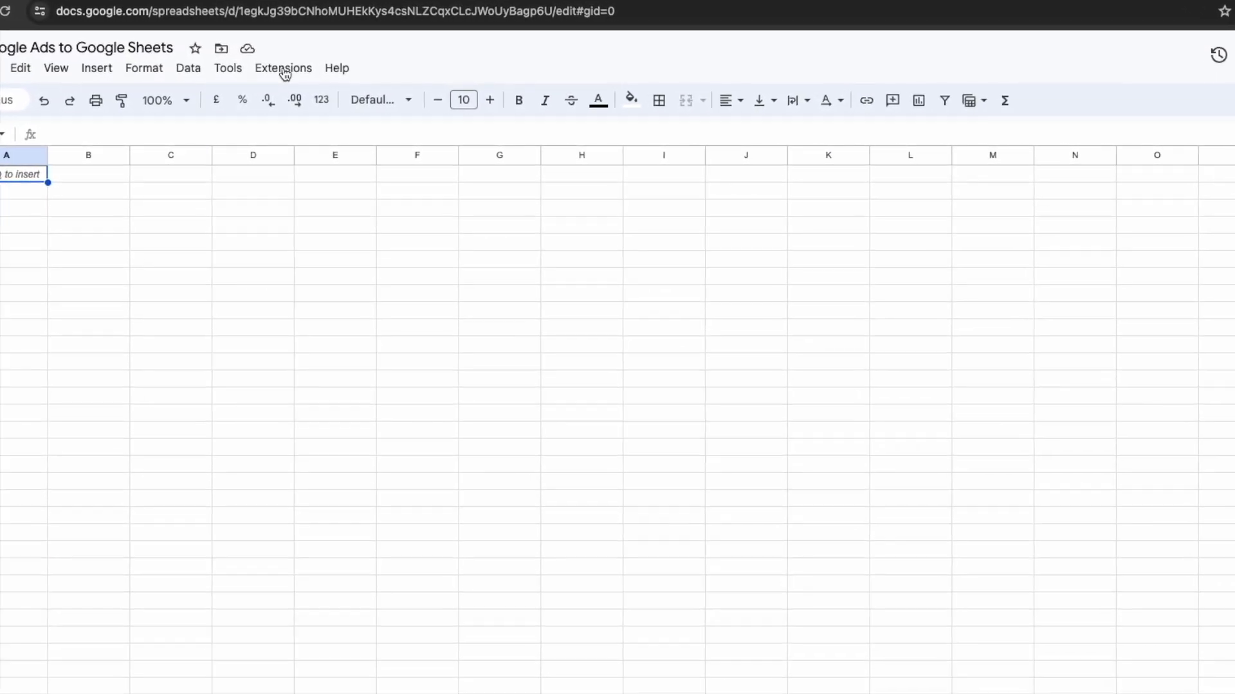
# Launch the Two Minute Reports add-on sidebar and show its navigation list.
pyautogui.moveTo(414, 289)
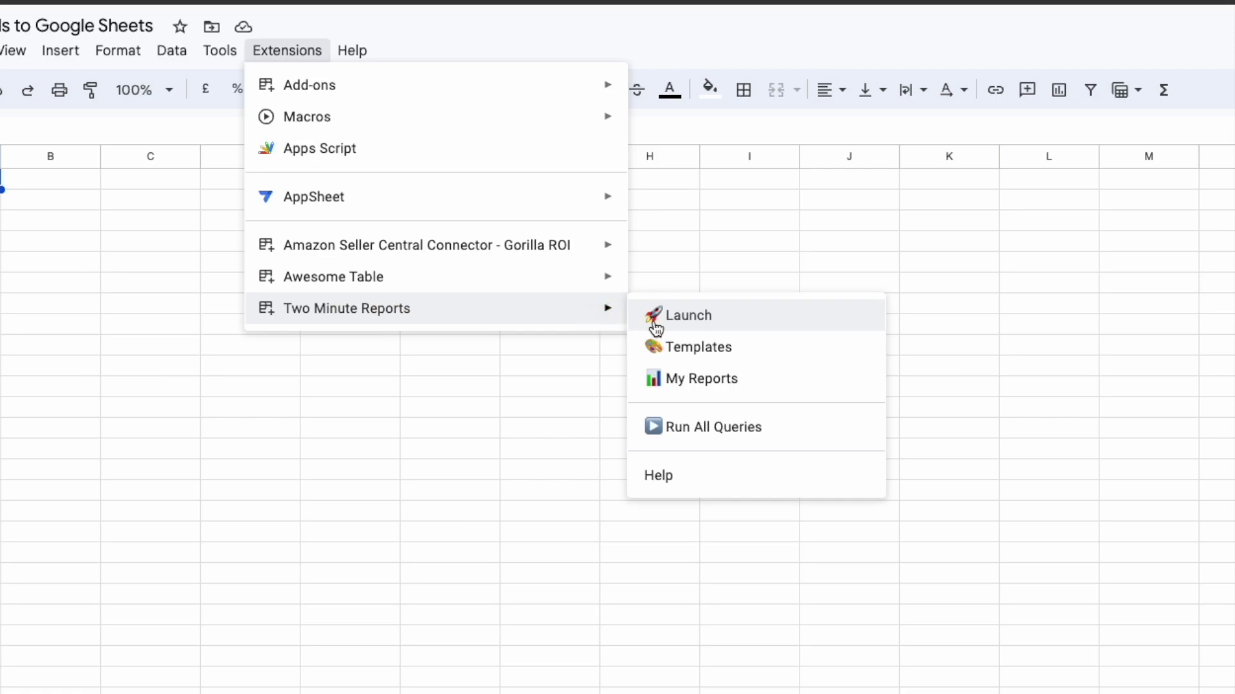
pyautogui.click(655, 325)
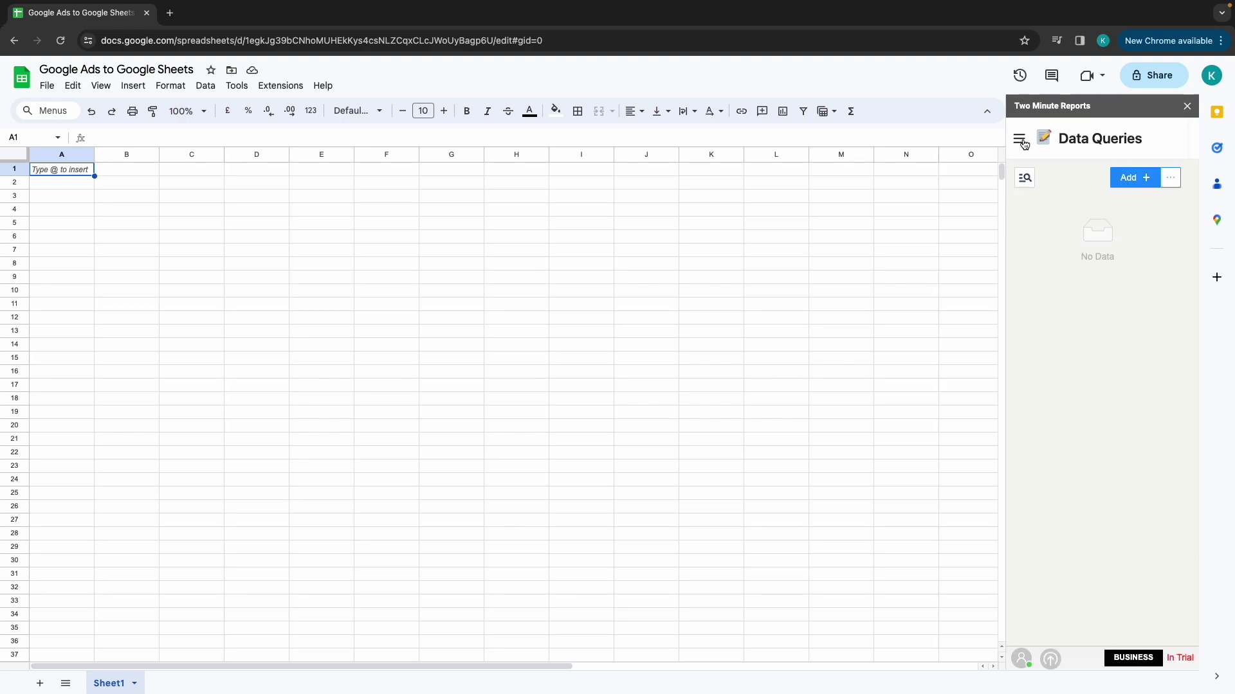
pyautogui.click(1019, 139)
# Add a new Two Minute Reports data source of type Google Ads.
pyautogui.click(1049, 174)
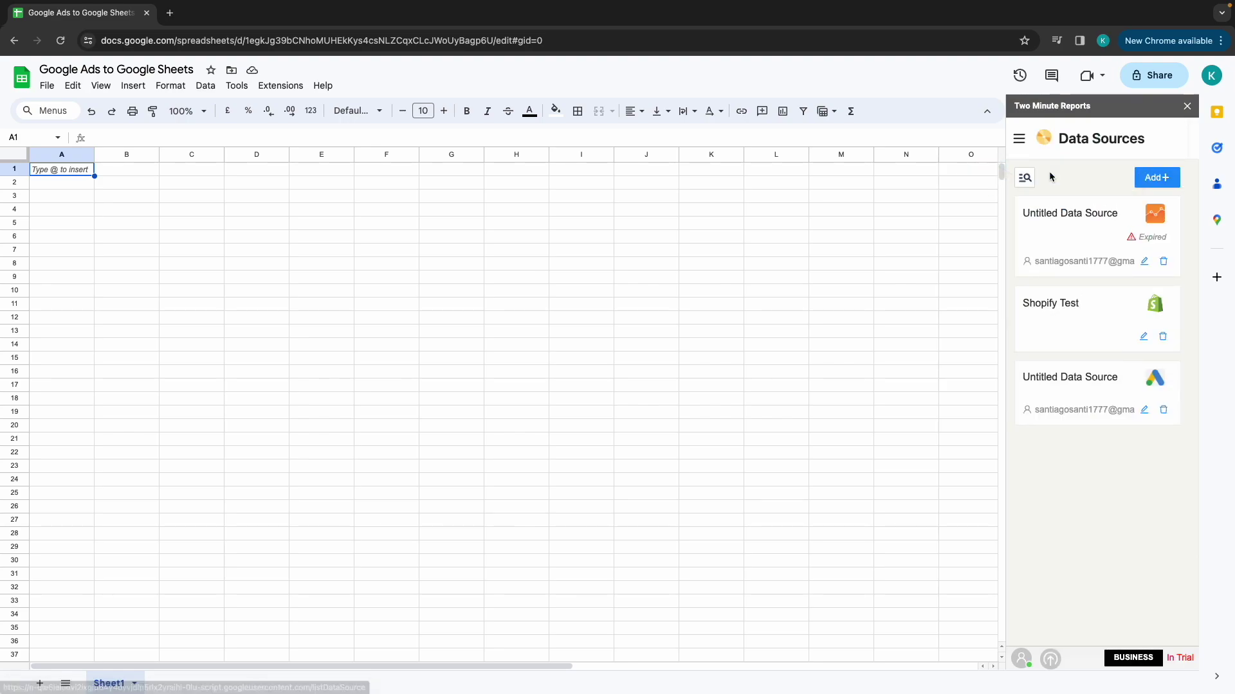
pyautogui.click(1151, 177)
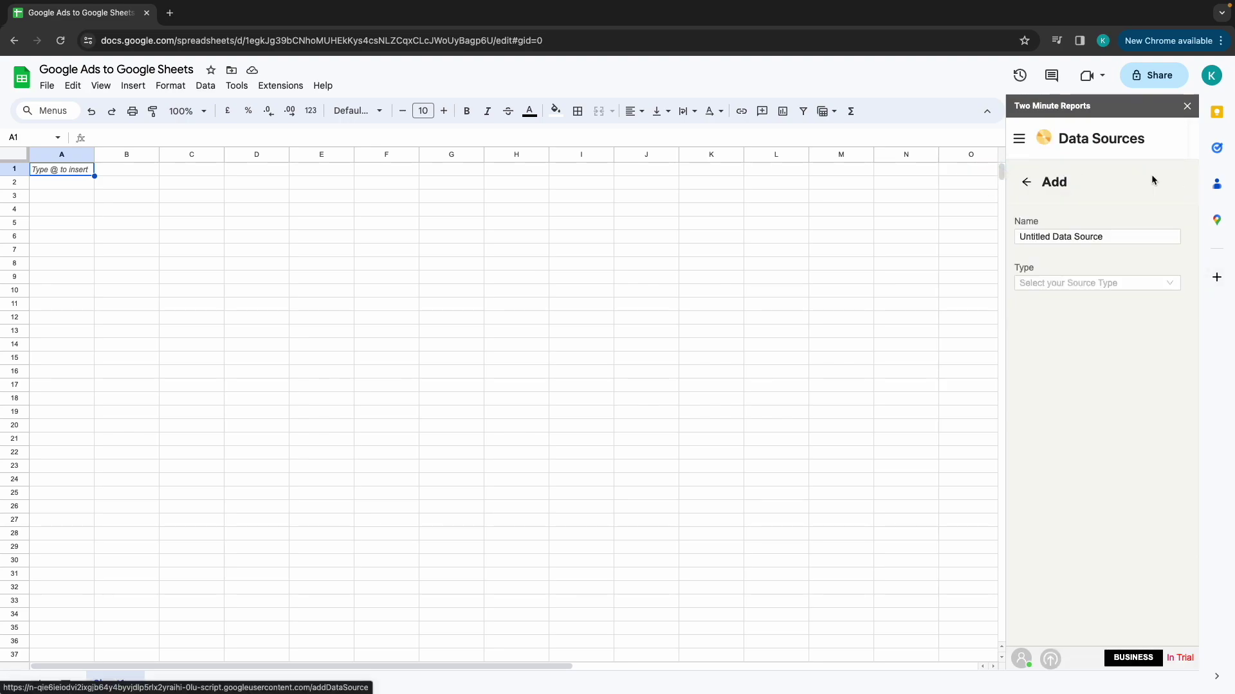
pyautogui.click(1077, 283)
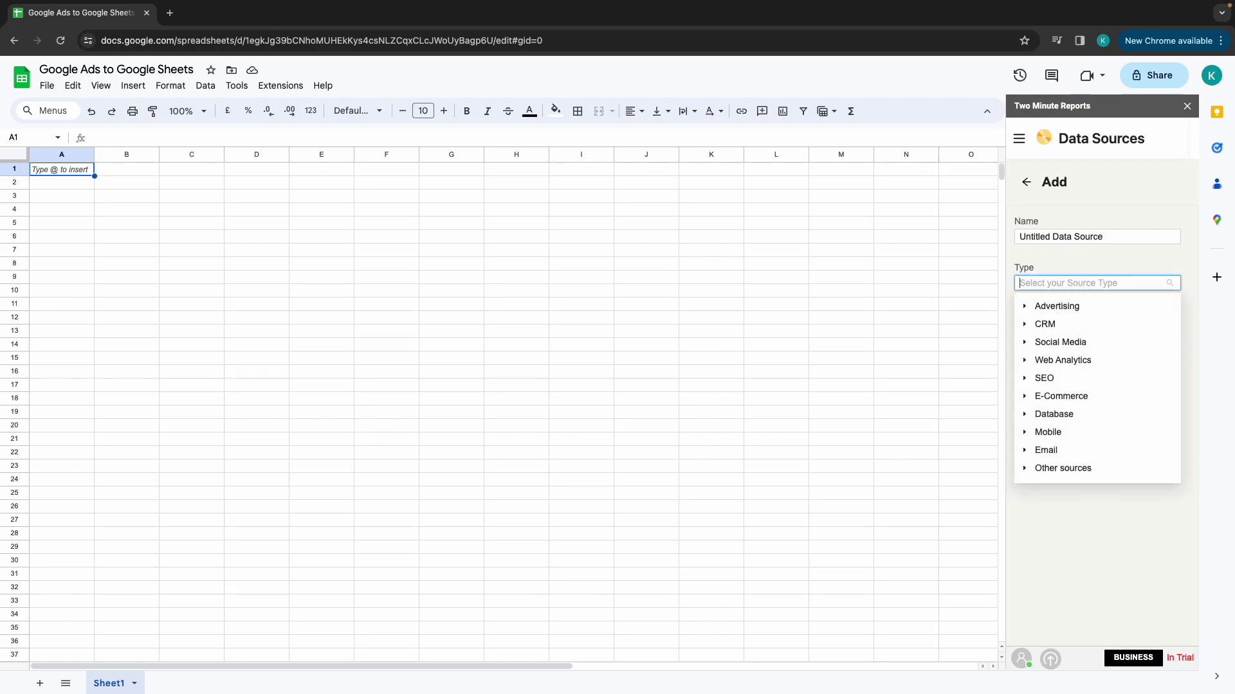
pyautogui.write('goog')
pyautogui.click(1076, 325)
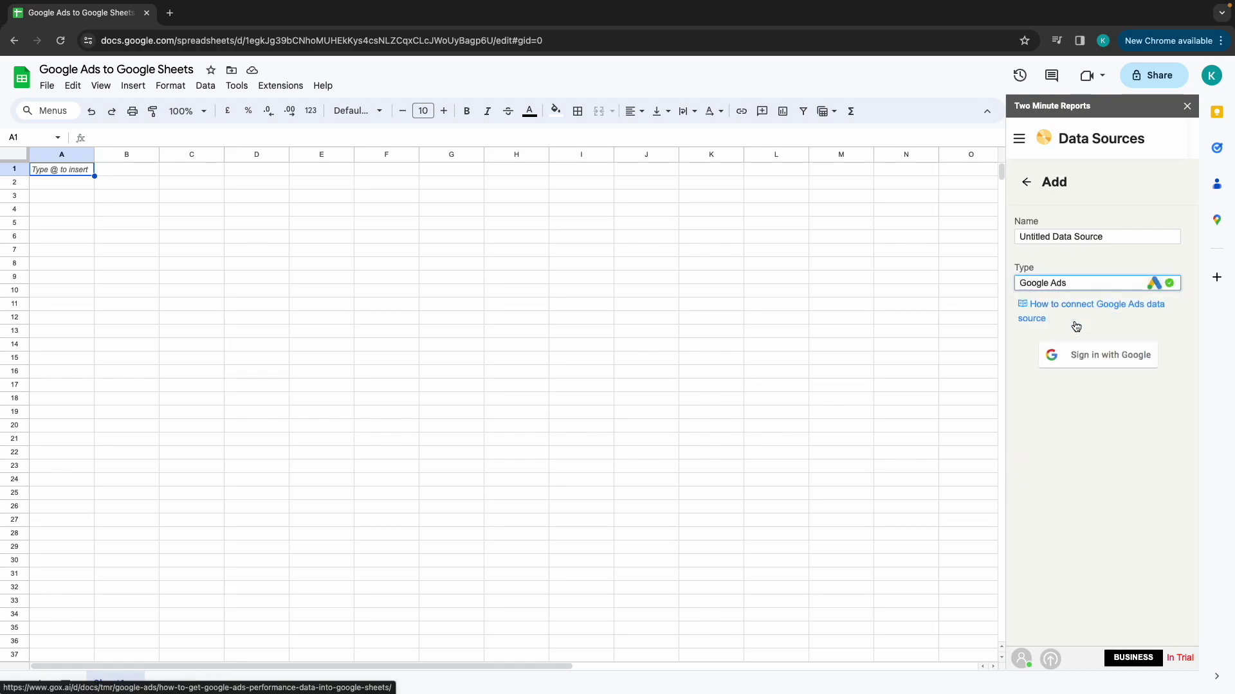
# Sign in with a Google account, save the Google Ads source, and go to Data Queries.
pyautogui.click(1108, 357)
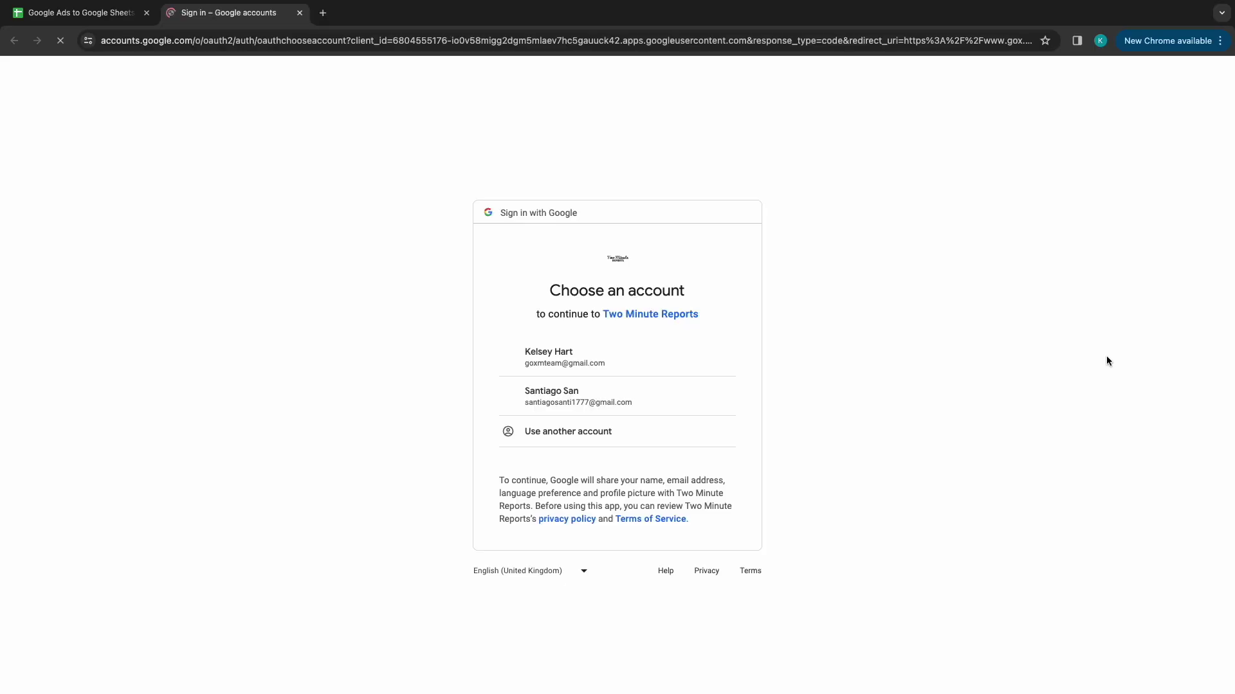
pyautogui.click(596, 404)
pyautogui.click(689, 561)
pyautogui.click(299, 12)
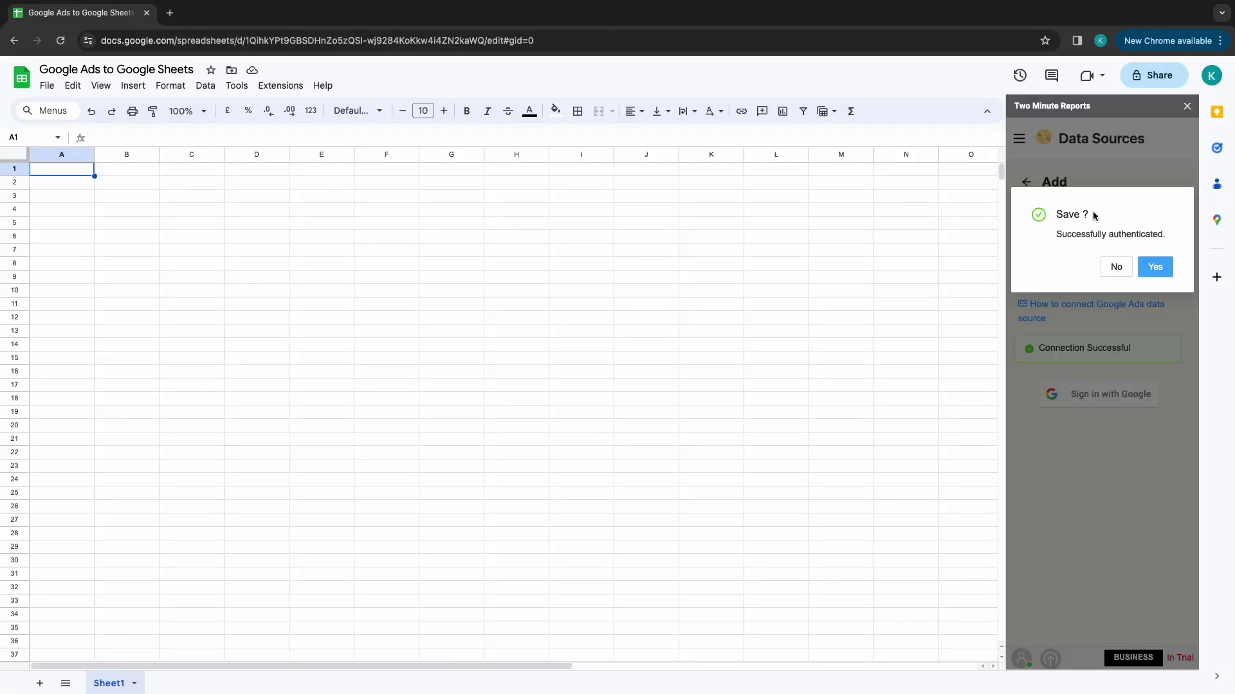
pyautogui.click(1152, 268)
pyautogui.click(1151, 281)
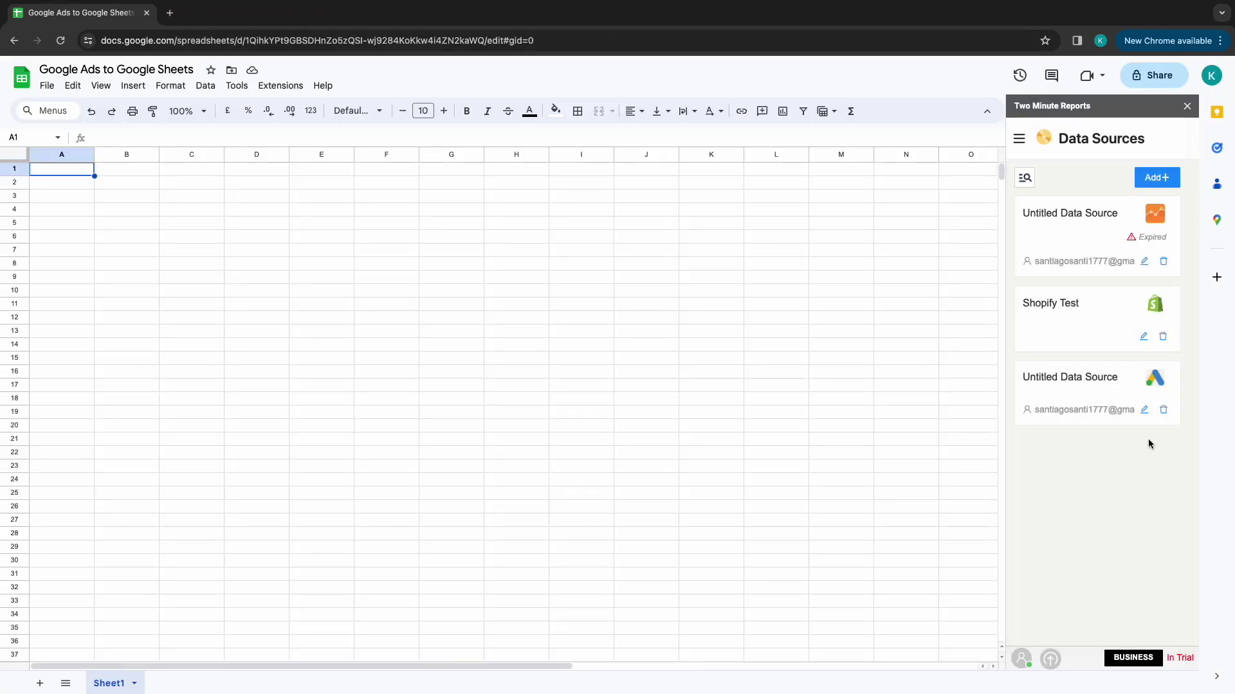
pyautogui.click(1161, 155)
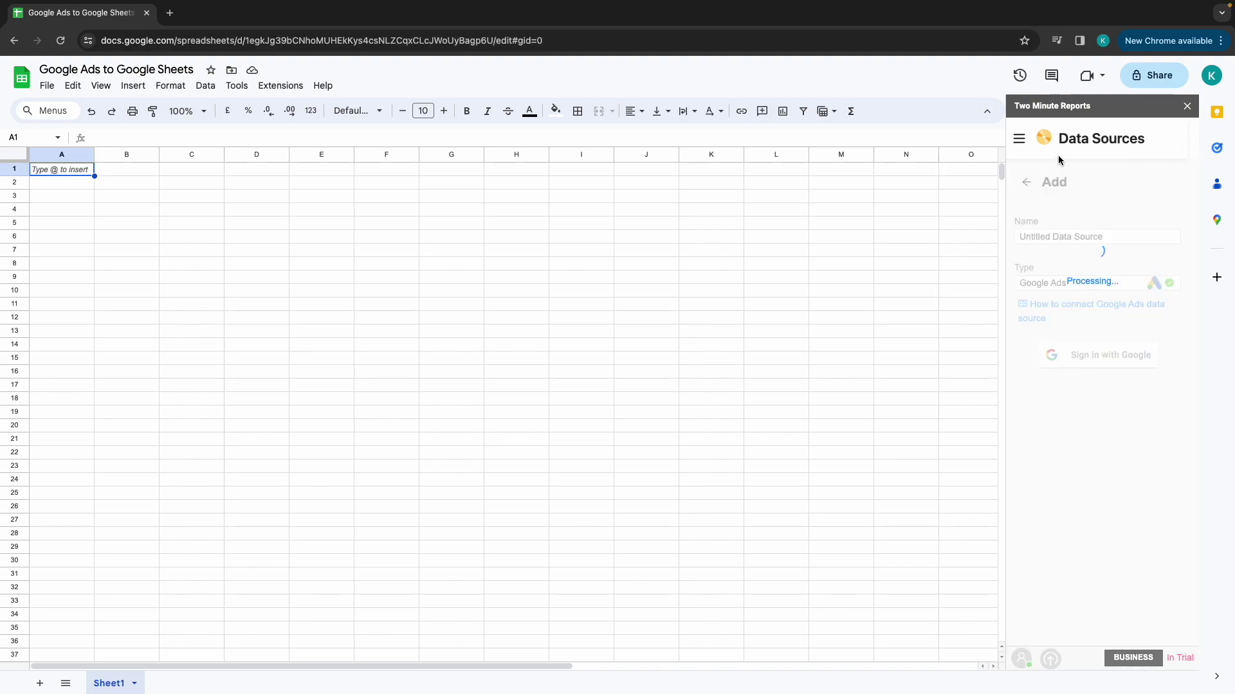
pyautogui.click(1022, 141)
pyautogui.click(1042, 279)
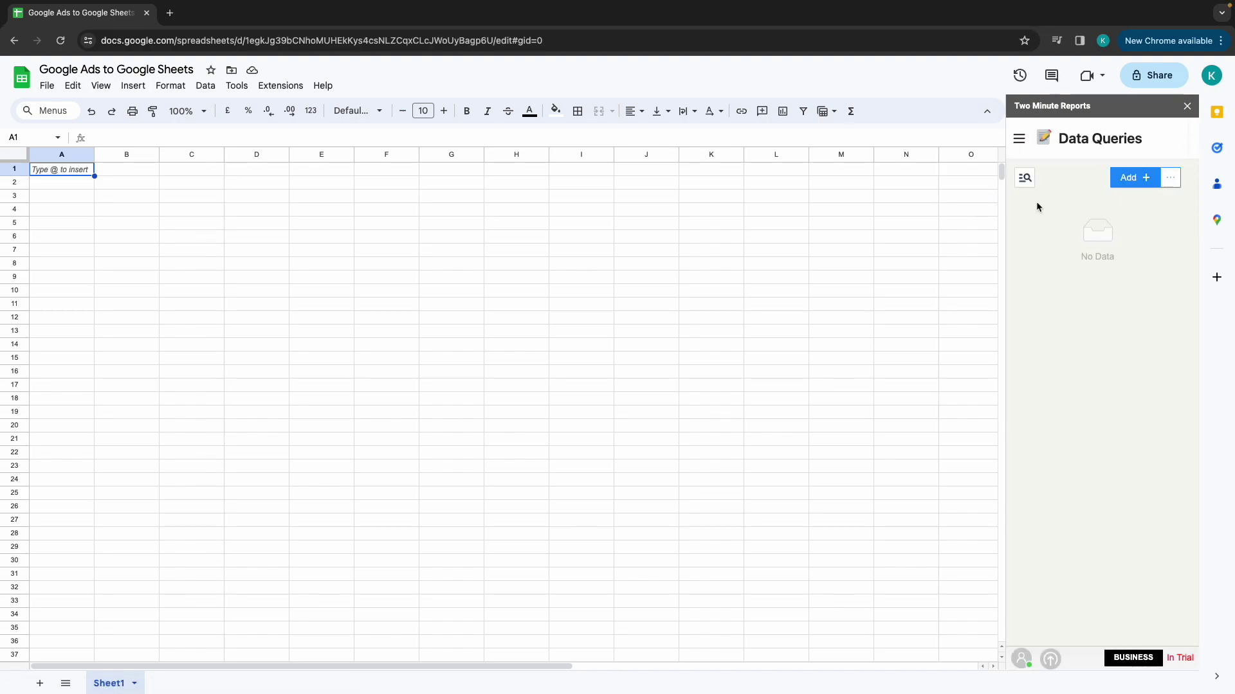
# Create a query named 'Google Ads test' using Untitled Data Source and one ad account.
pyautogui.click(1142, 178)
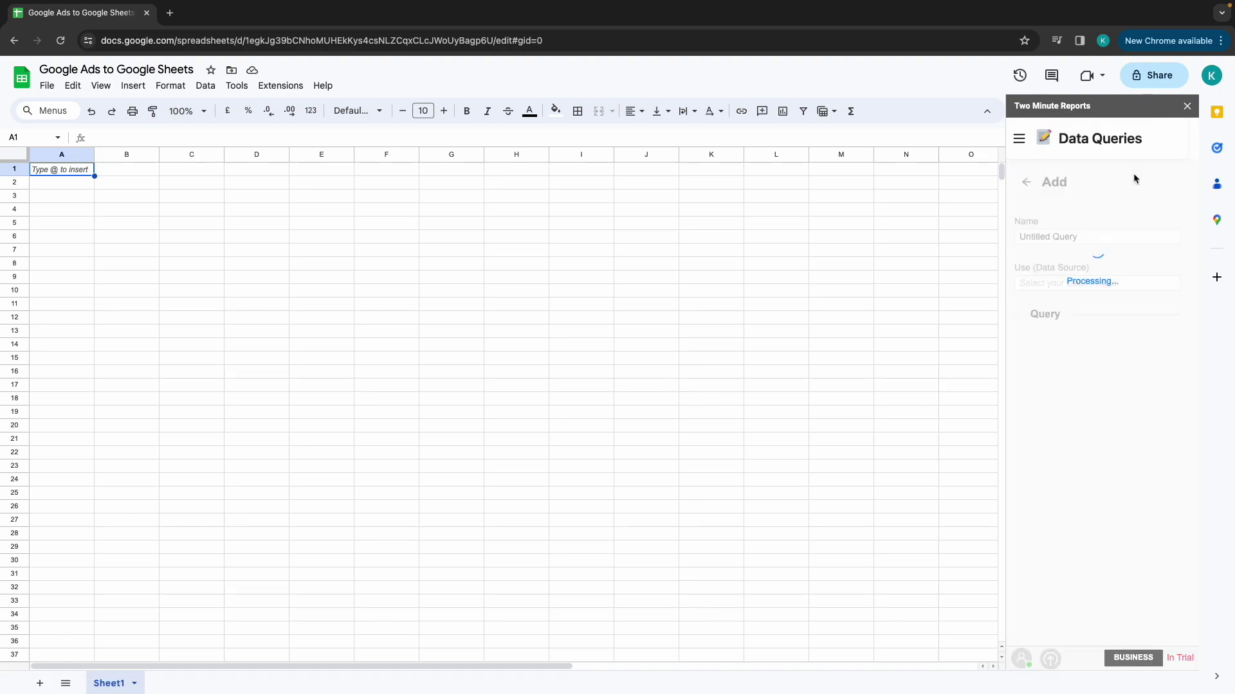
pyautogui.click(1096, 237)
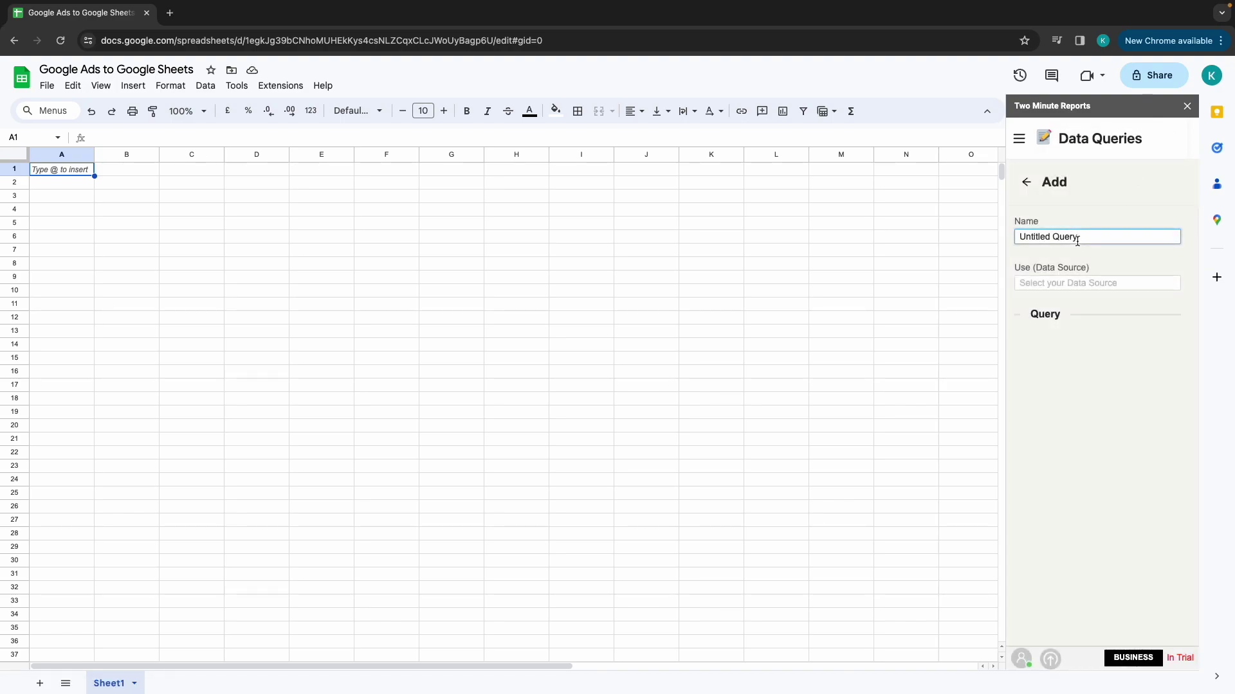
pyautogui.write('Google Ads test')
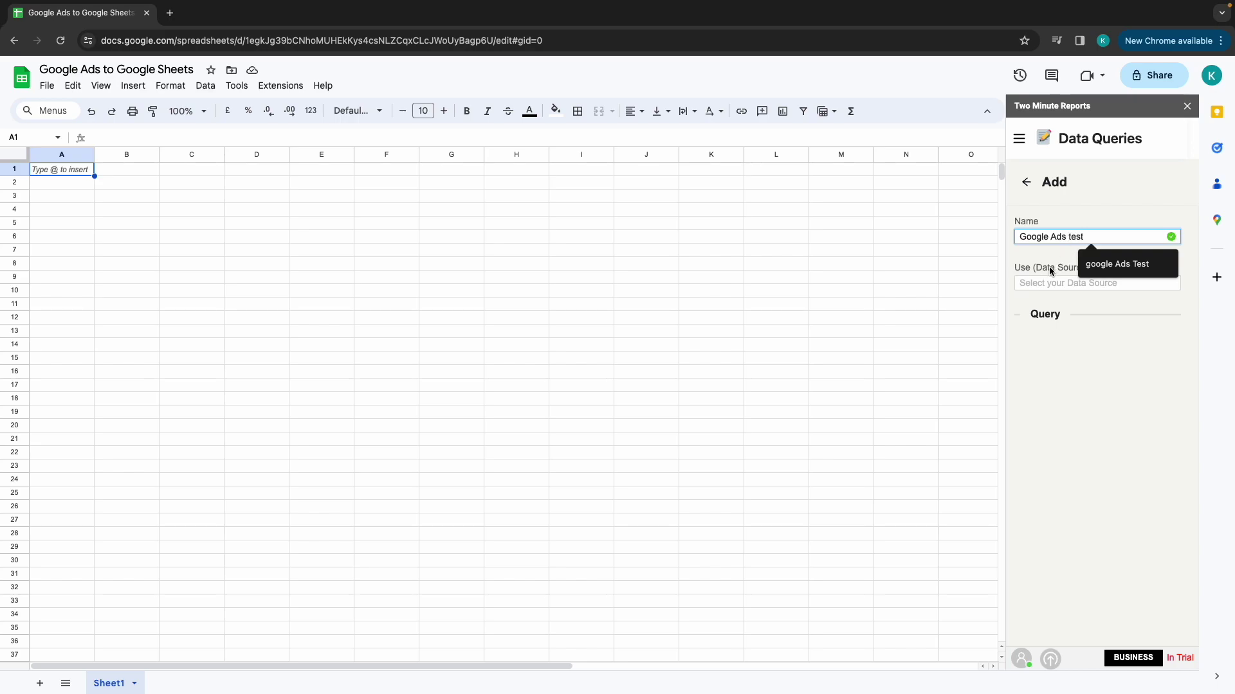
pyautogui.click(1058, 283)
pyautogui.click(1044, 346)
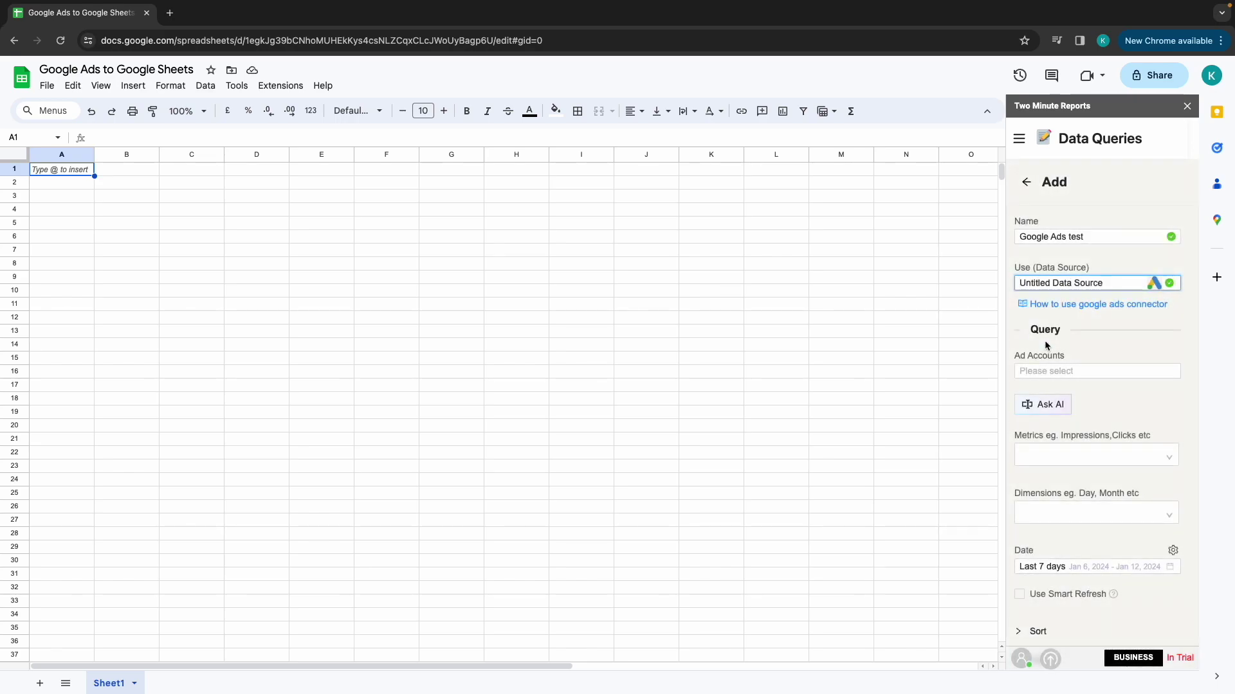
pyautogui.click(1053, 368)
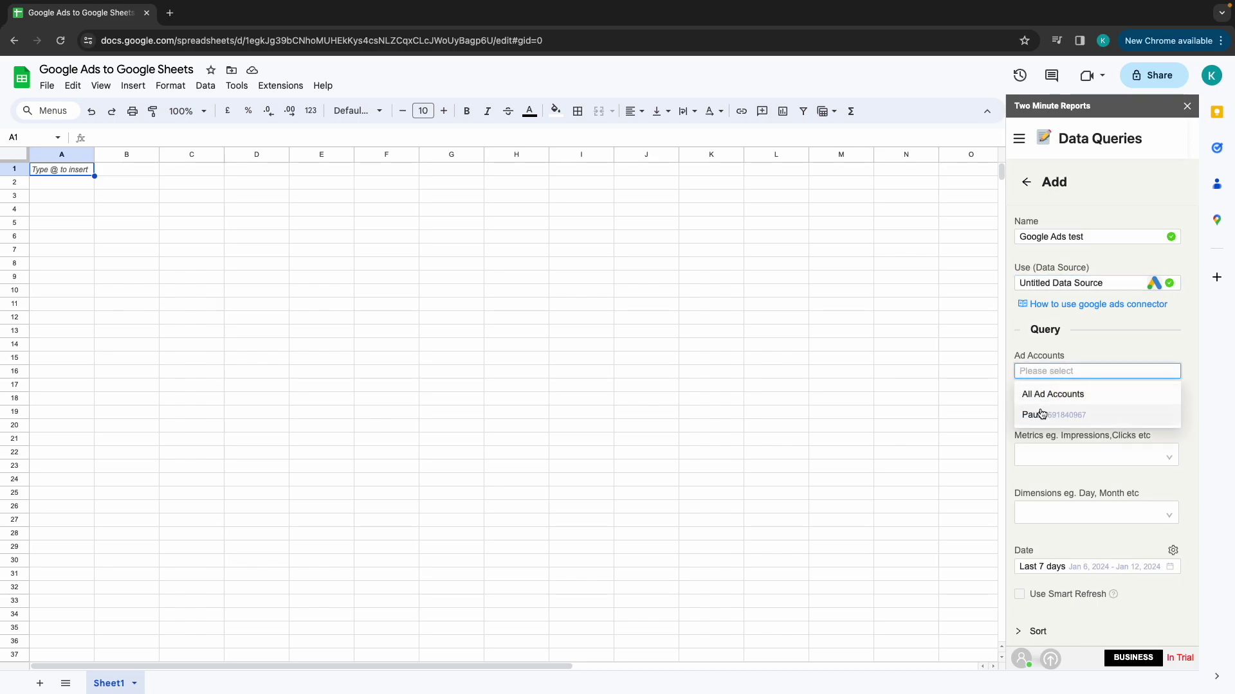
pyautogui.click(1039, 414)
pyautogui.click(1133, 355)
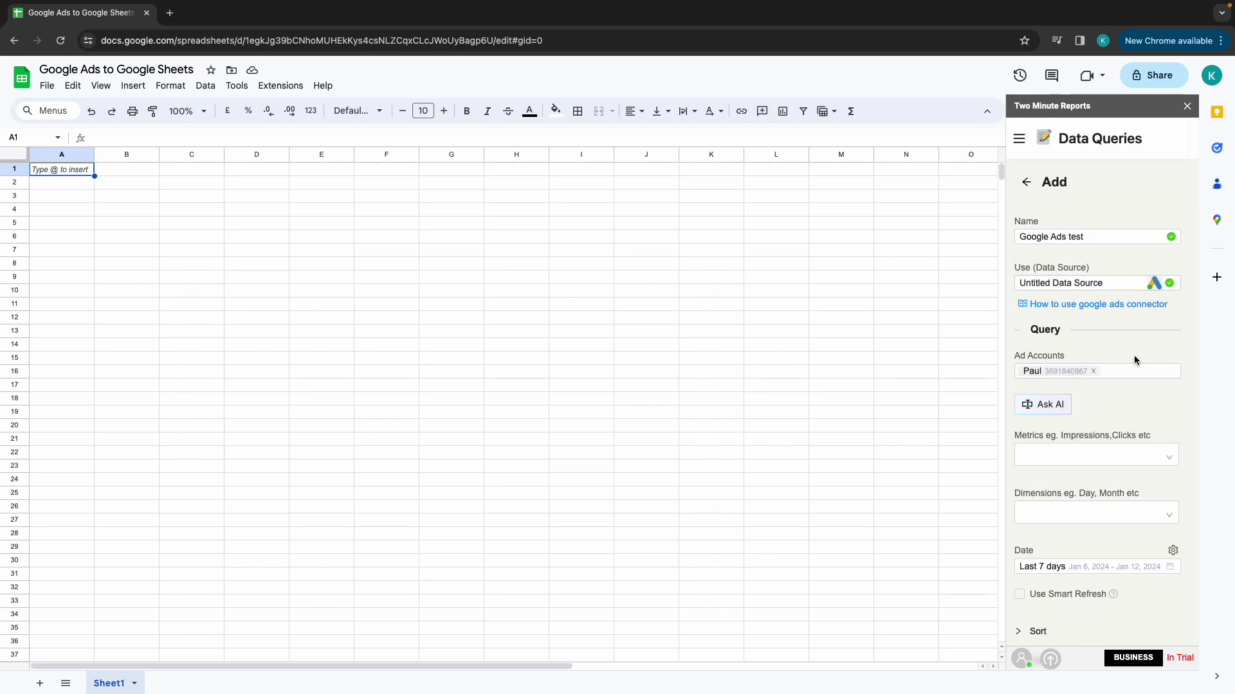
# Add Impressions, Clicks and Amount spent from the Performance group as query metrics.
pyautogui.scroll(-3, 1151, 389)
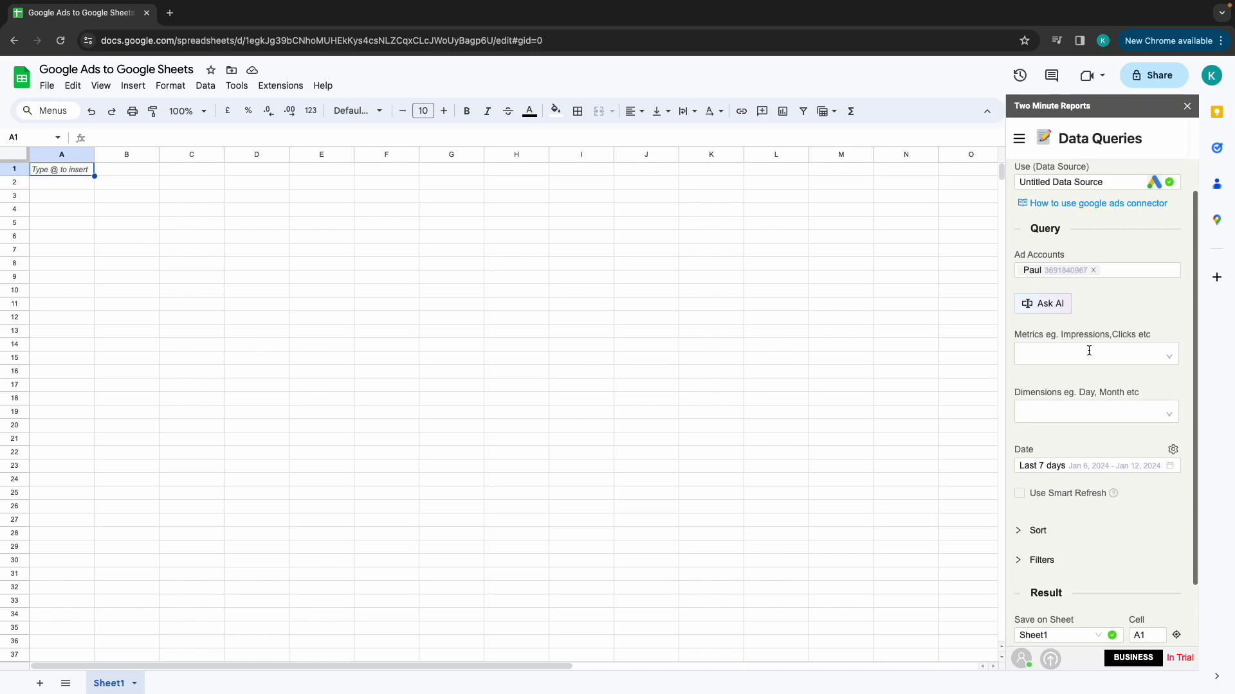
pyautogui.click(1089, 350)
pyautogui.scroll(-3, 1028, 457)
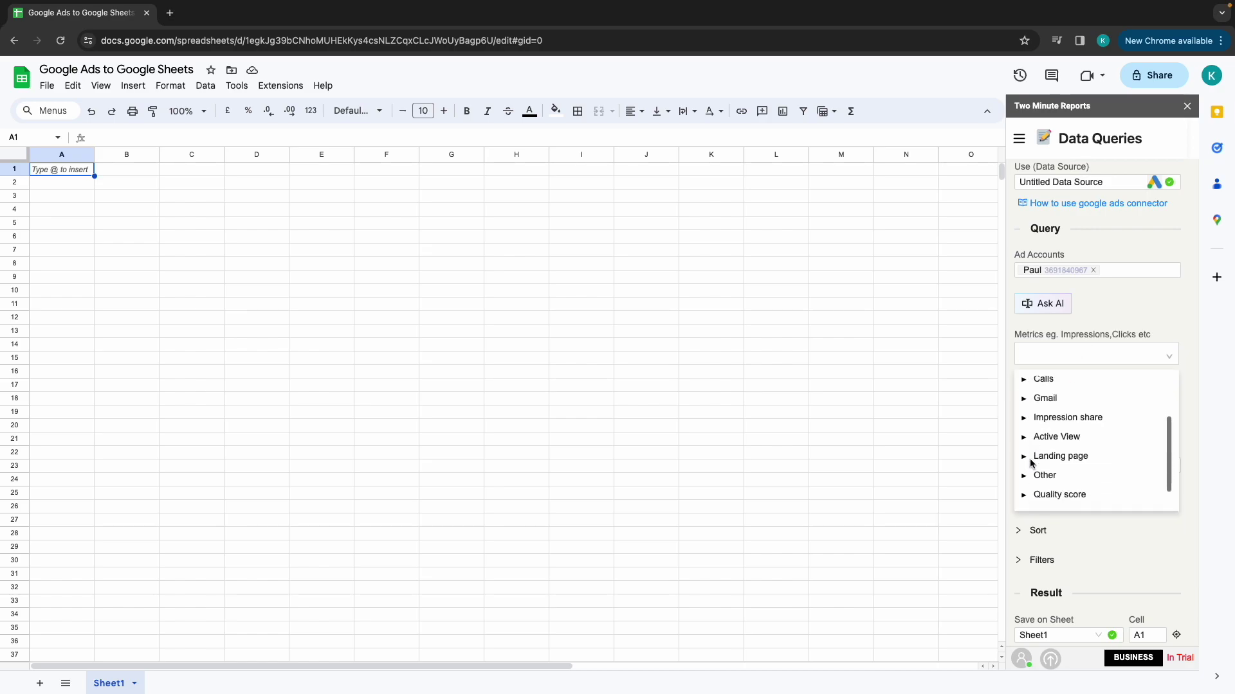
pyautogui.scroll(3, 1029, 457)
pyautogui.click(1026, 387)
pyautogui.click(1050, 407)
pyautogui.click(1057, 444)
pyautogui.click(1062, 468)
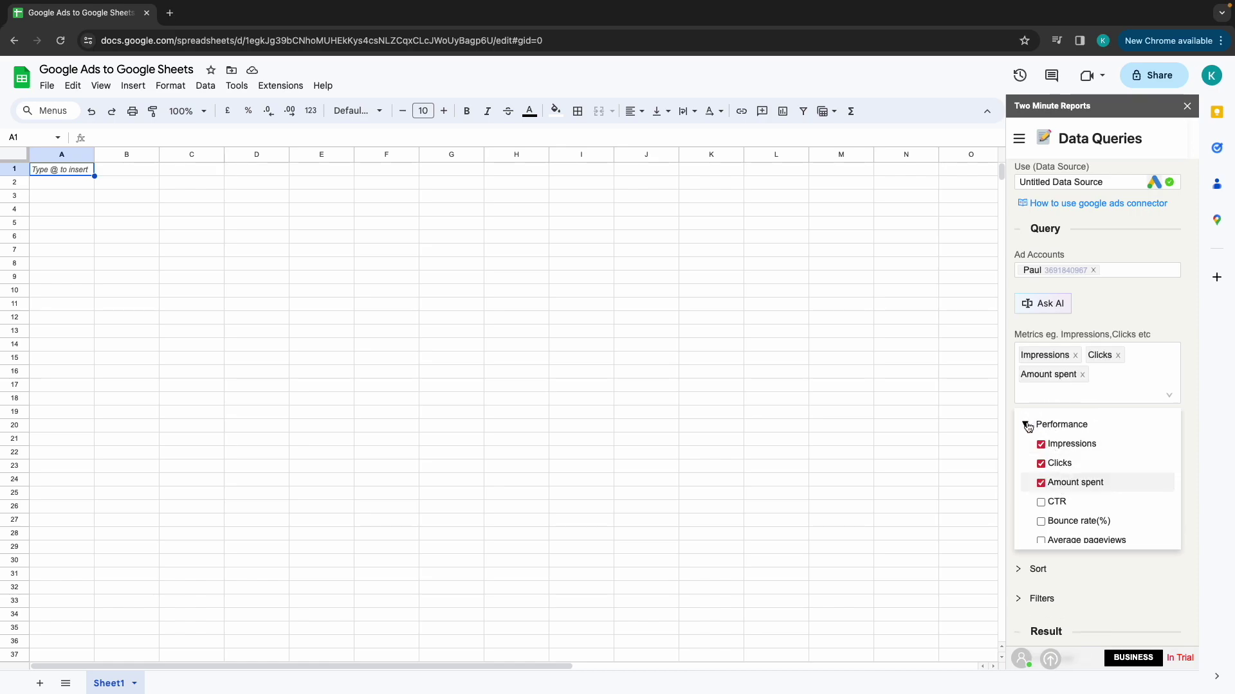
pyautogui.click(1027, 426)
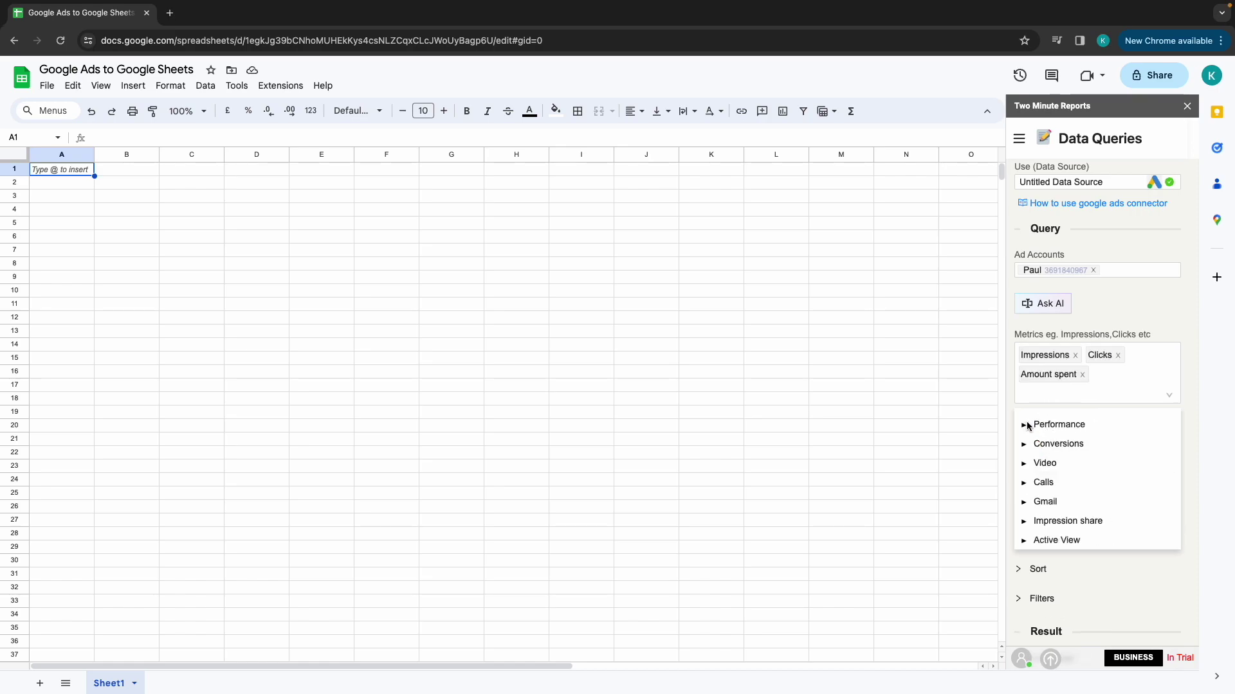
pyautogui.click(1190, 473)
pyautogui.scroll(-3, 1191, 471)
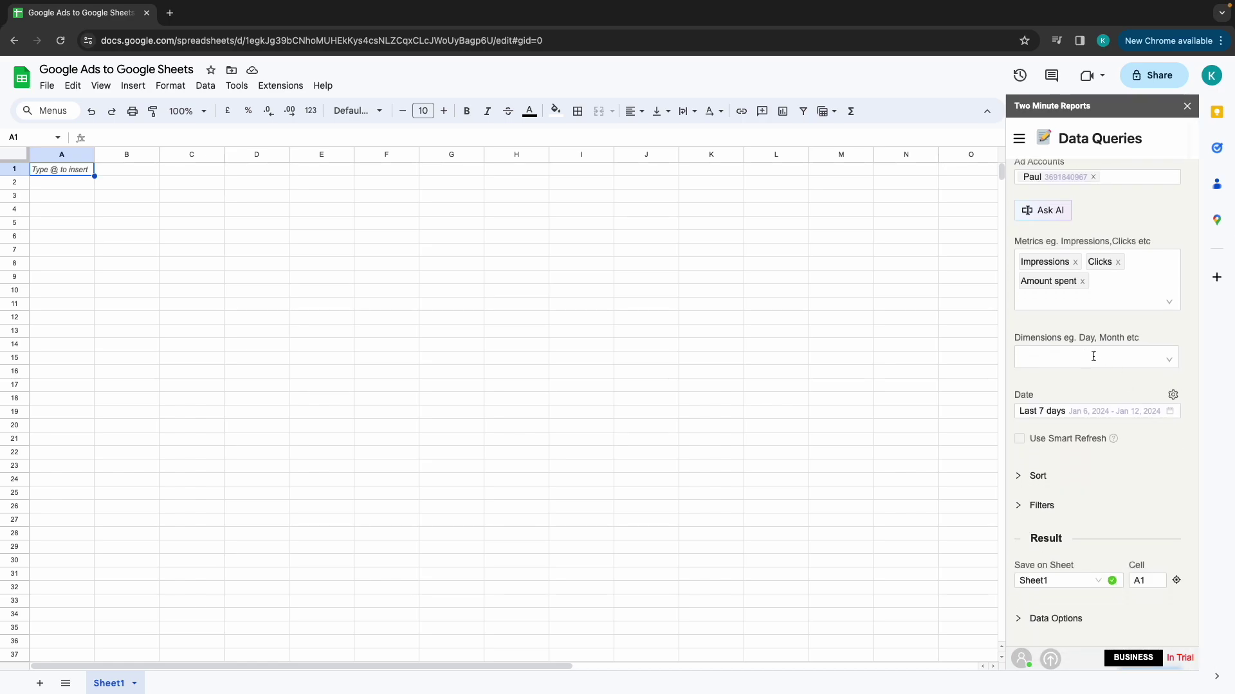
pyautogui.click(1093, 356)
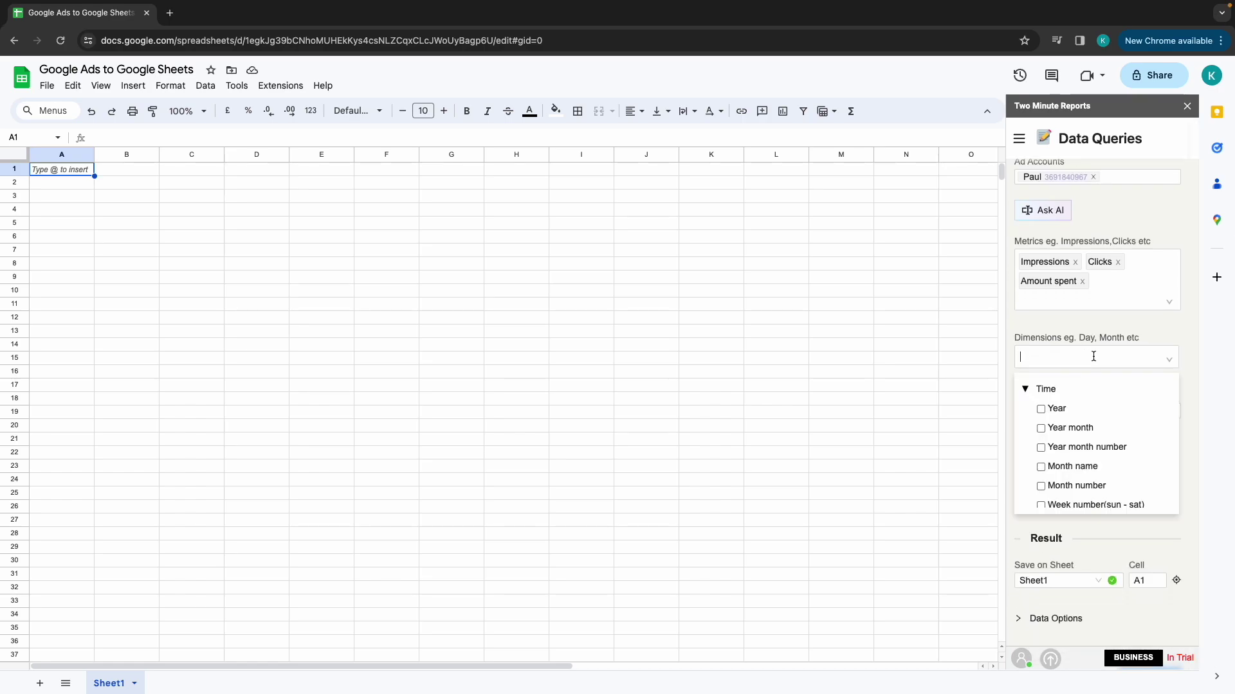
# Add Date from the Time group as a query dimension.
pyautogui.click(1024, 391)
pyautogui.scroll(-1, 1064, 423)
pyautogui.click(1037, 402)
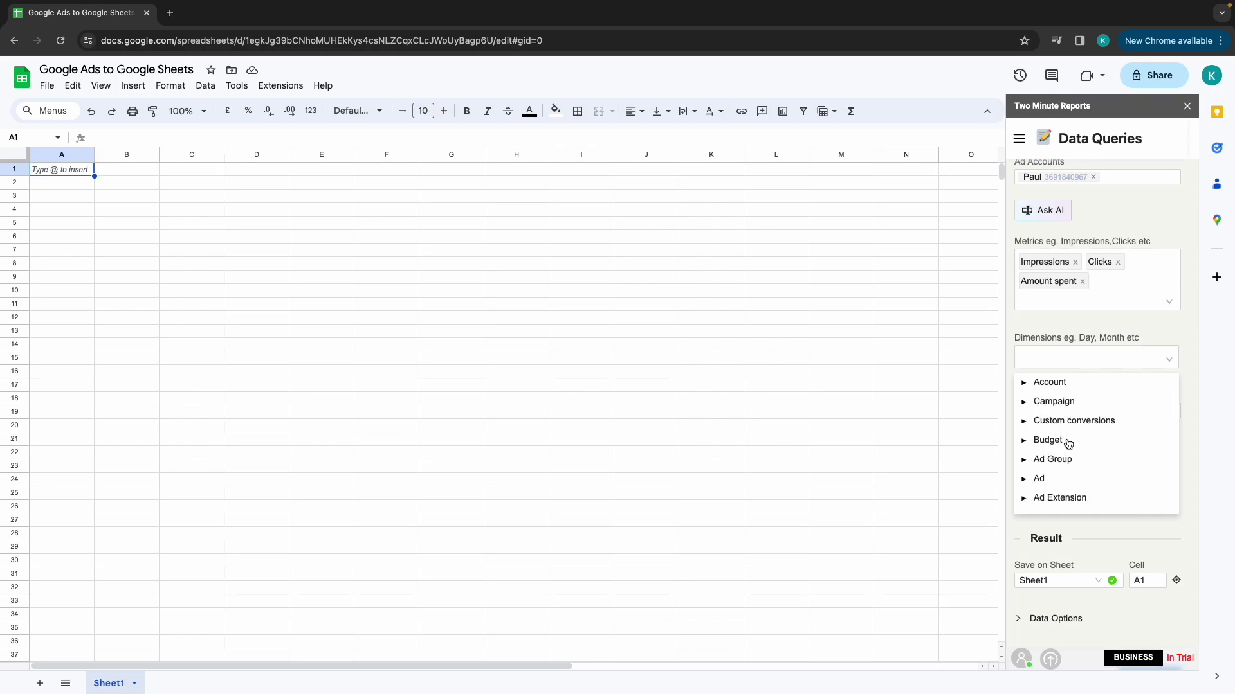
pyautogui.scroll(-3, 1069, 448)
pyautogui.scroll(4, 1074, 453)
pyautogui.scroll(1, 1045, 418)
pyautogui.click(1025, 391)
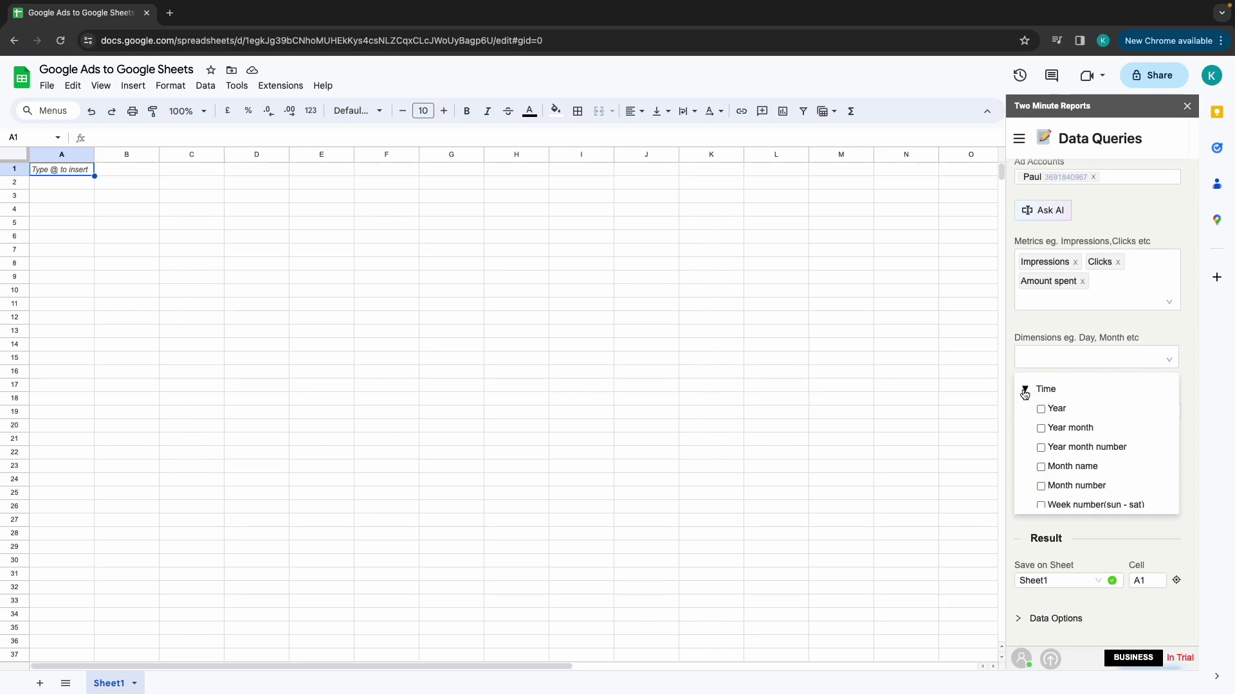
pyautogui.scroll(-3, 1102, 458)
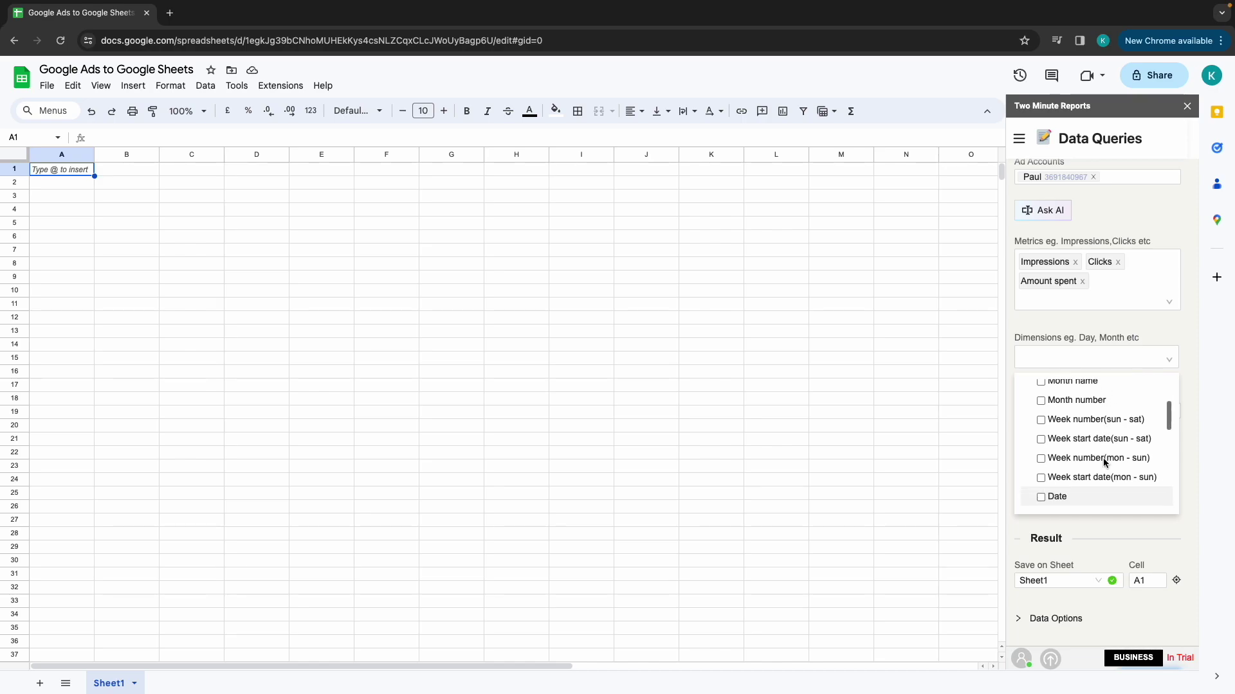
pyautogui.click(1046, 471)
# Add Account name and Campaign name as further query dimensions.
pyautogui.scroll(-2, 1079, 485)
pyautogui.click(1024, 439)
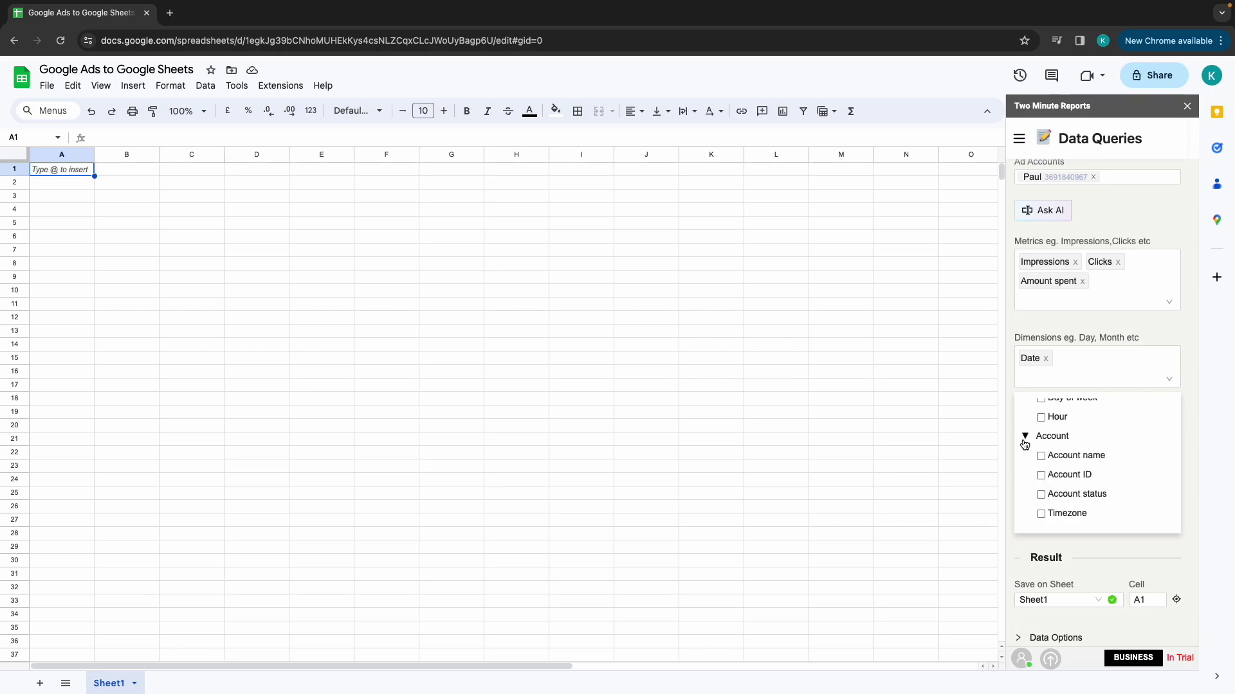
pyautogui.click(1042, 457)
pyautogui.click(1024, 438)
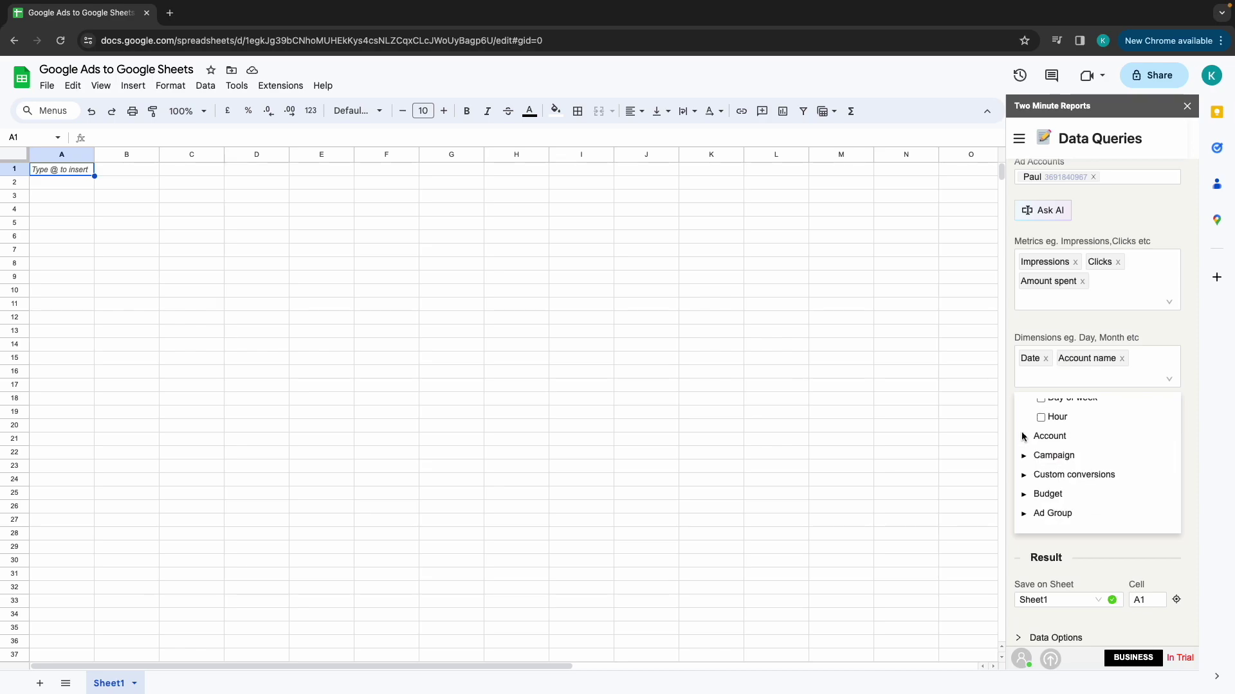
pyautogui.click(1023, 458)
pyautogui.click(1041, 477)
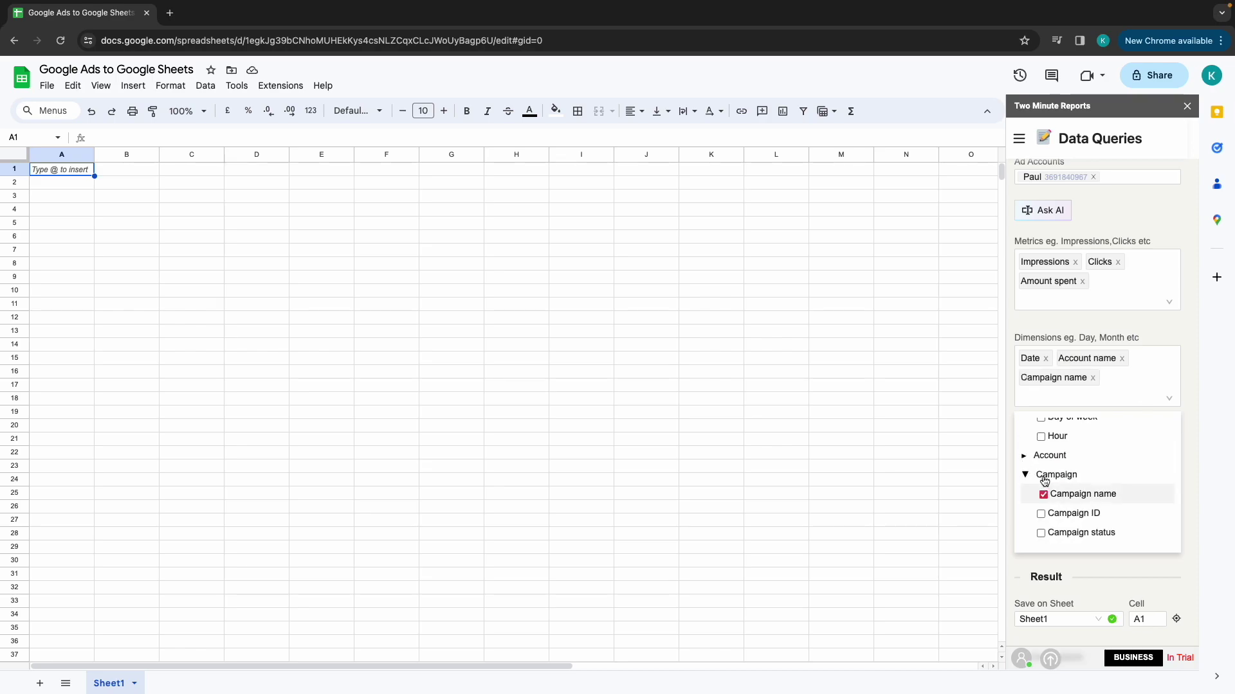
pyautogui.click(1026, 476)
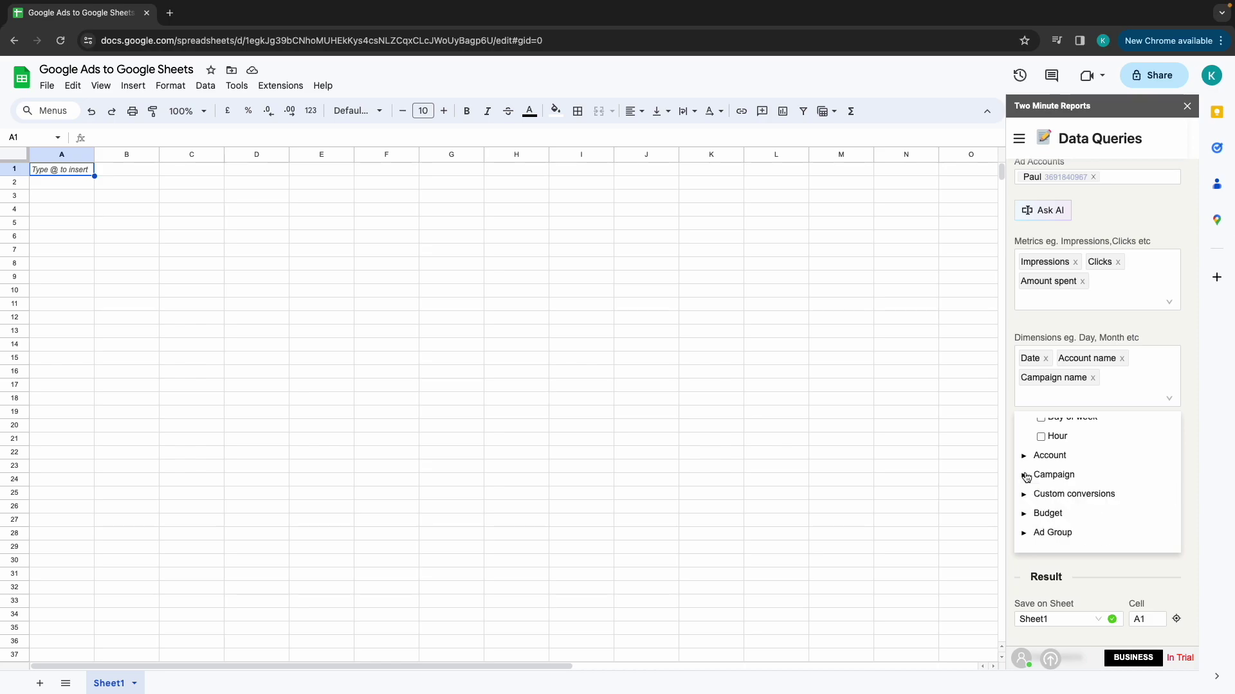
pyautogui.click(1195, 475)
pyautogui.scroll(-1, 1142, 478)
# Give the query a custom date range from 2019-01-01 to 2024-01-01.
pyautogui.click(1120, 418)
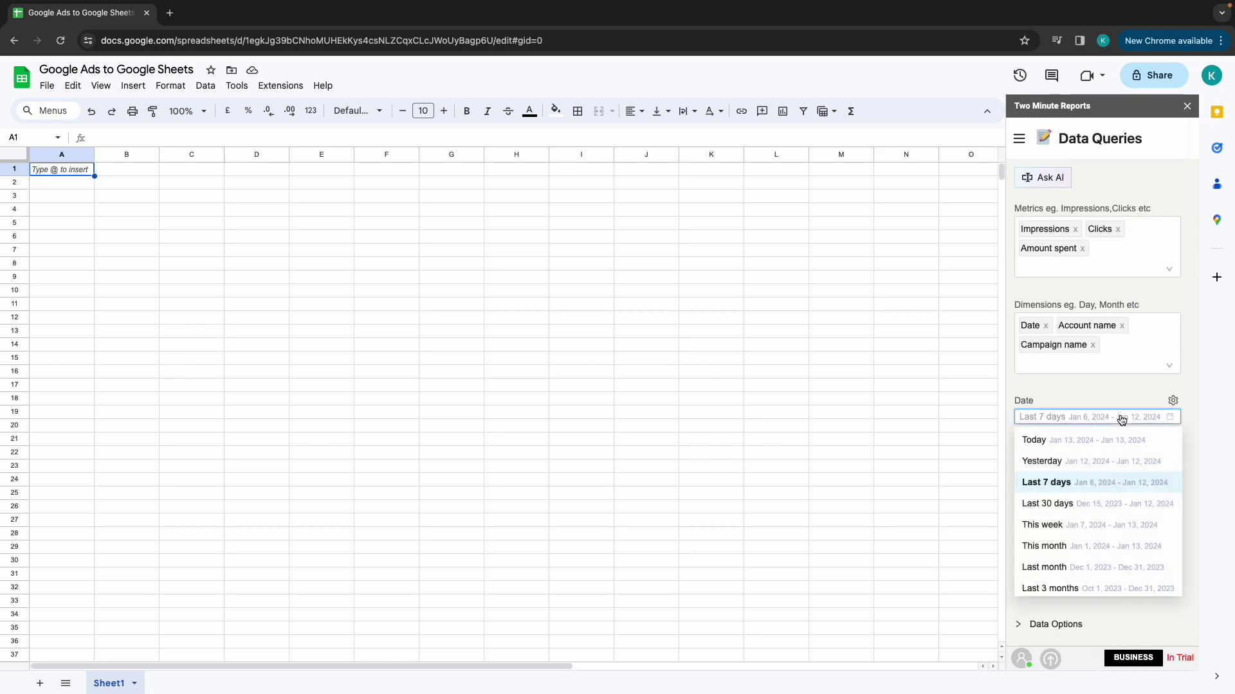
pyautogui.scroll(-5, 1103, 565)
pyautogui.click(1081, 553)
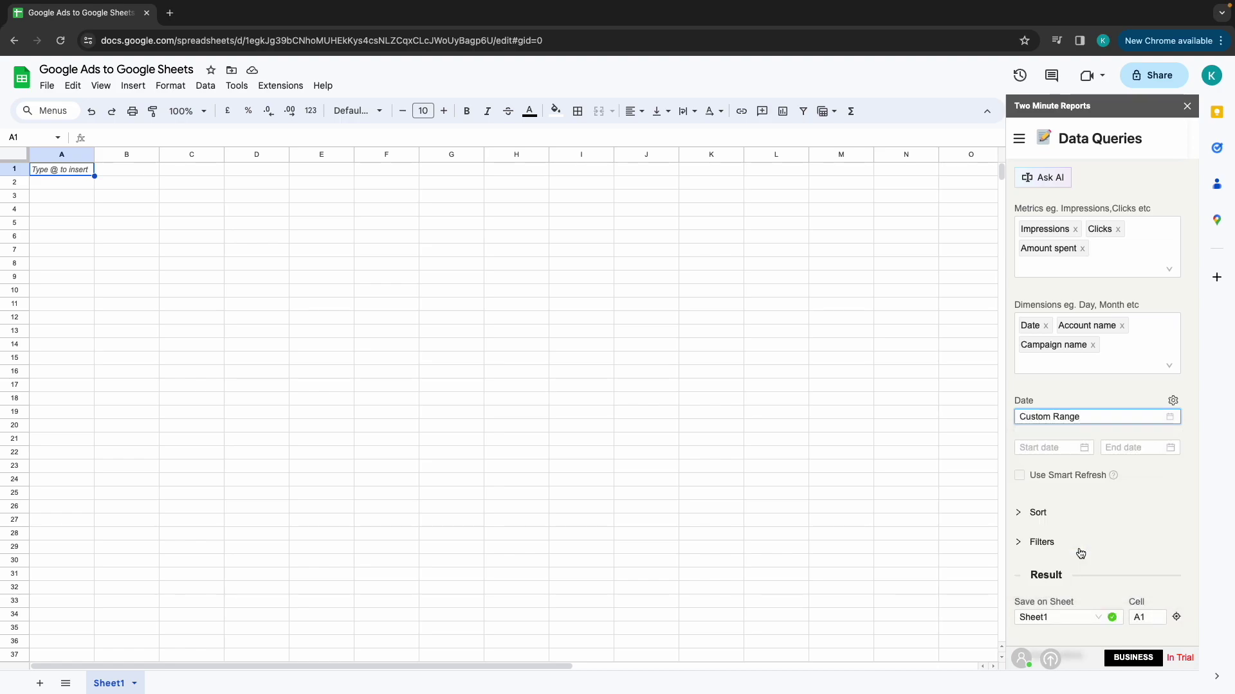
pyautogui.click(1053, 448)
pyautogui.click(1027, 473)
pyautogui.click(1027, 474)
pyautogui.click(1028, 474)
pyautogui.click(1028, 474)
pyautogui.click(1027, 474)
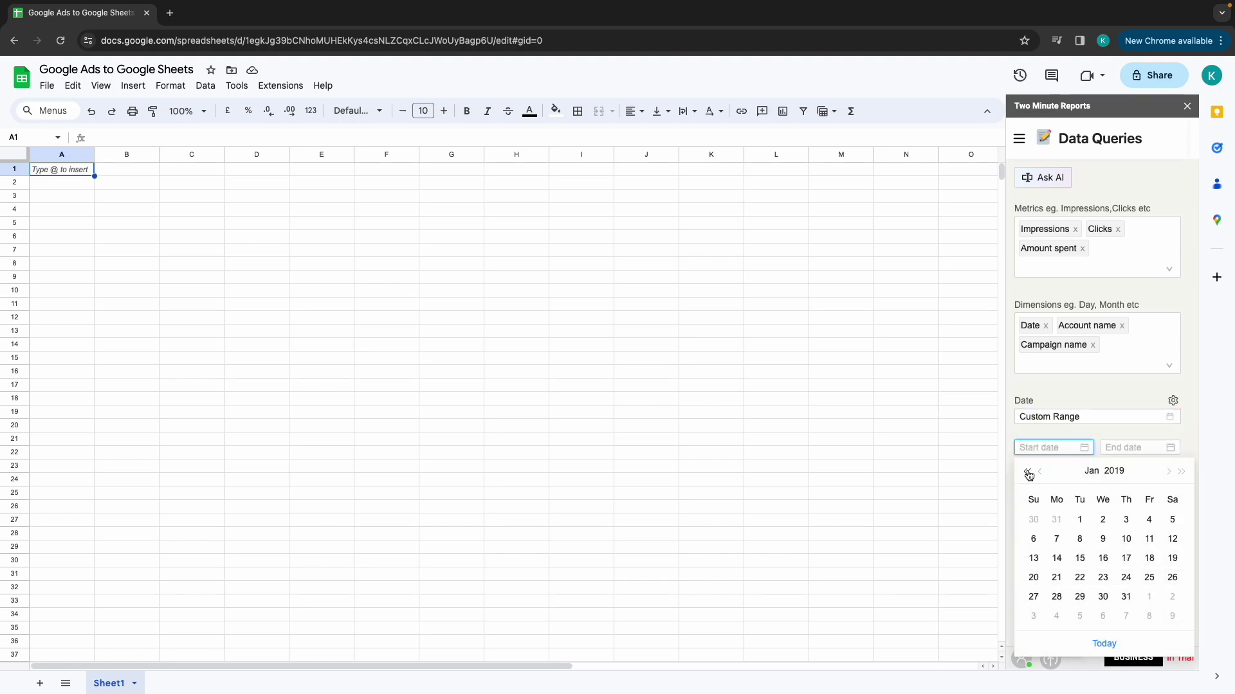
pyautogui.click(1079, 519)
pyautogui.click(1145, 446)
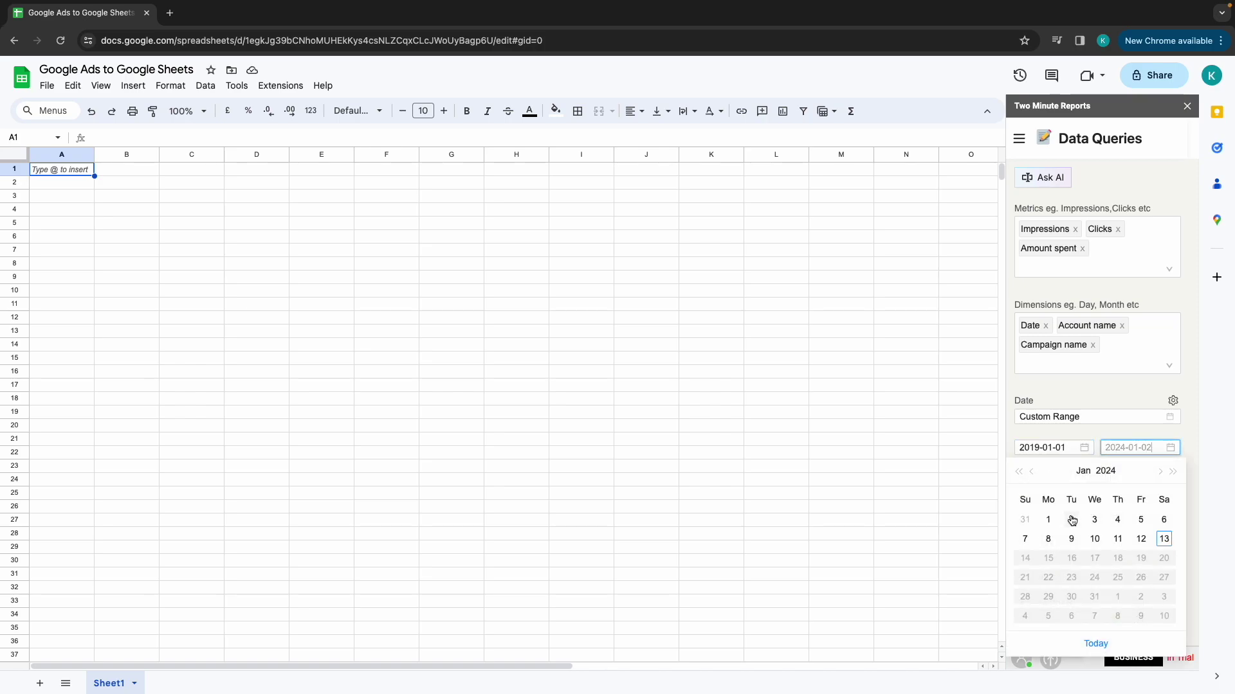
pyautogui.click(1045, 520)
pyautogui.scroll(-2, 1143, 556)
pyautogui.scroll(-1, 1143, 557)
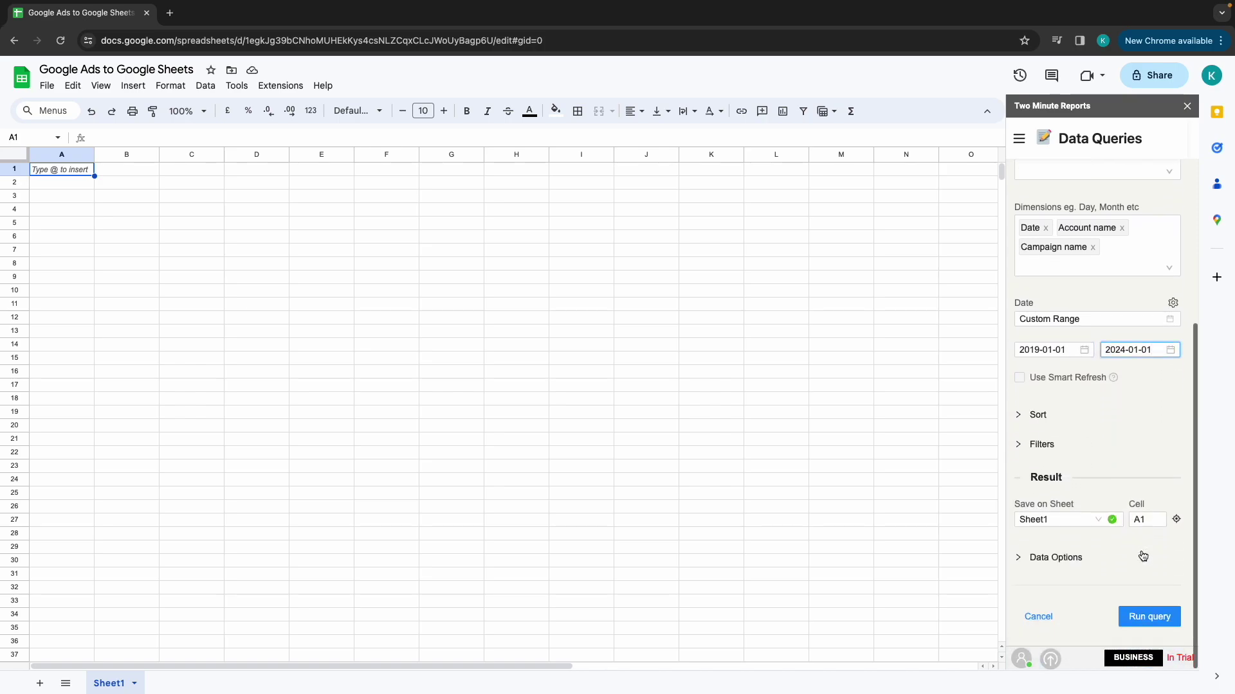
pyautogui.doubleClick(1176, 521)
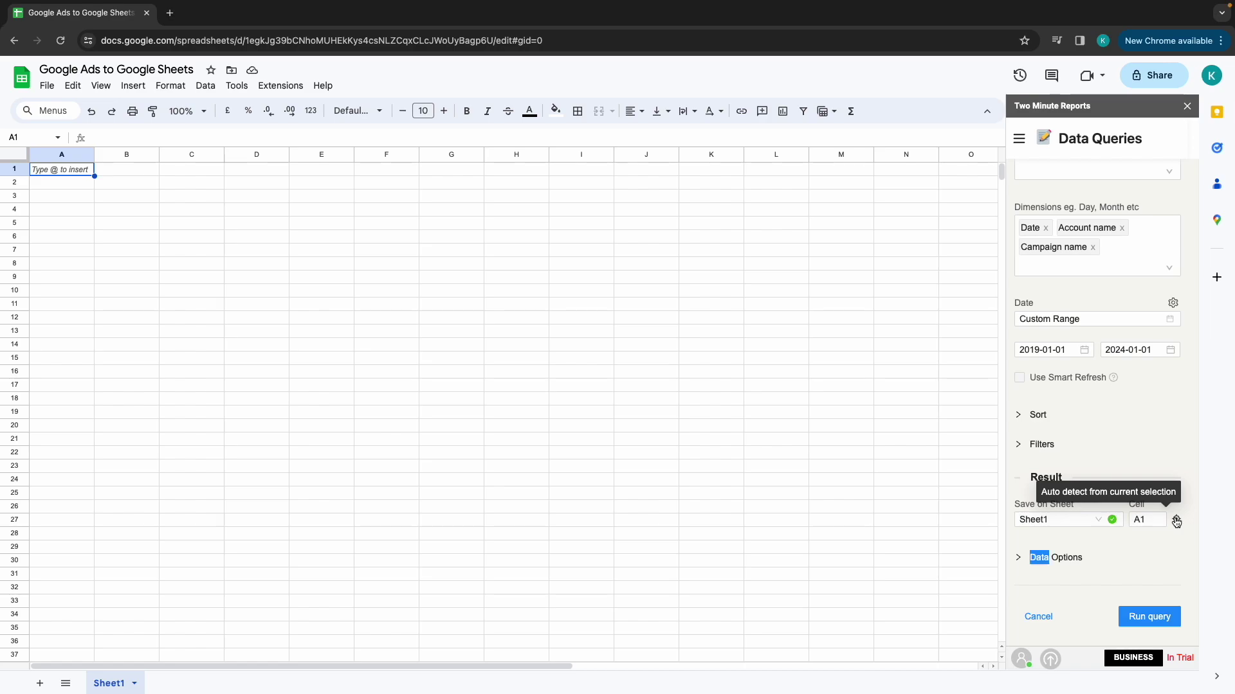
pyautogui.click(1176, 521)
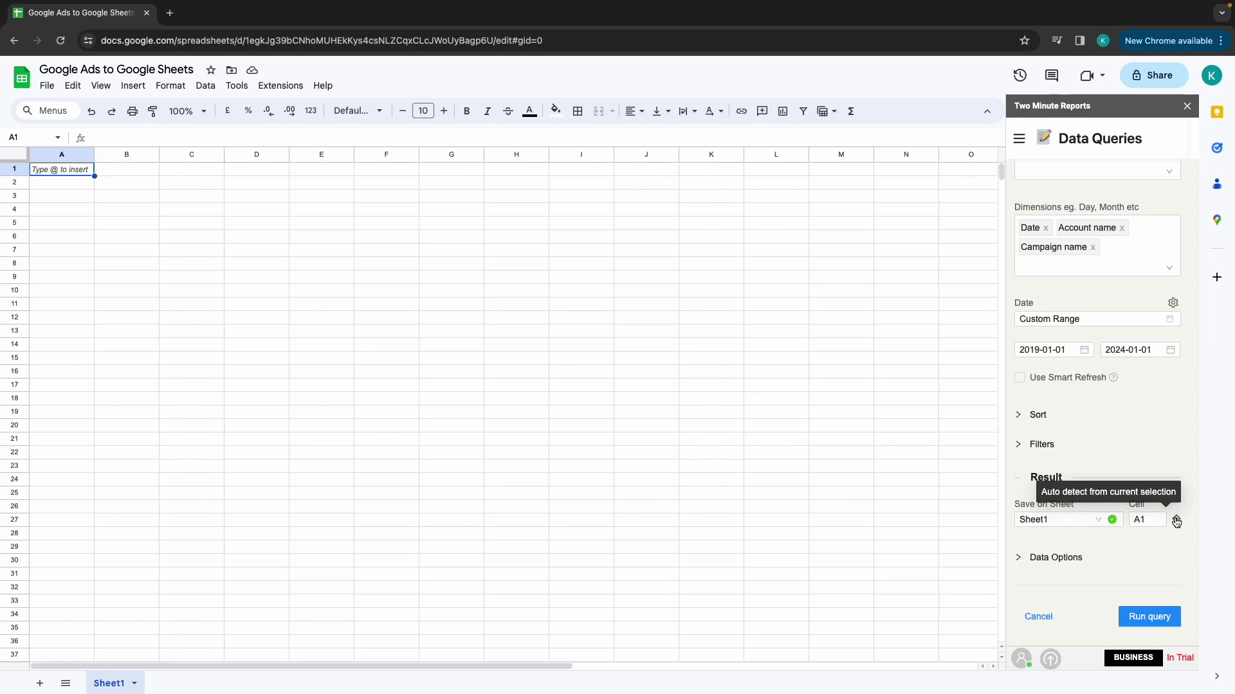
# Run and save the 'Google Ads test' query, then view its 12 result rows in Sheet1.
pyautogui.click(1149, 619)
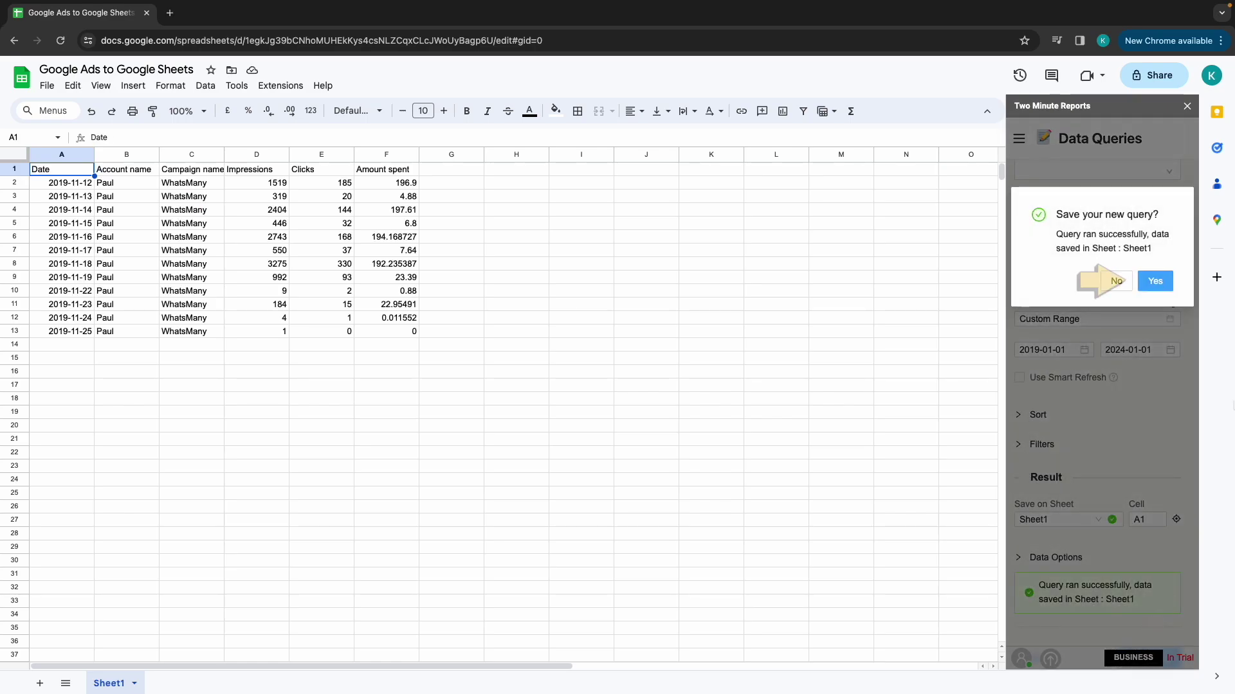
pyautogui.click(1155, 283)
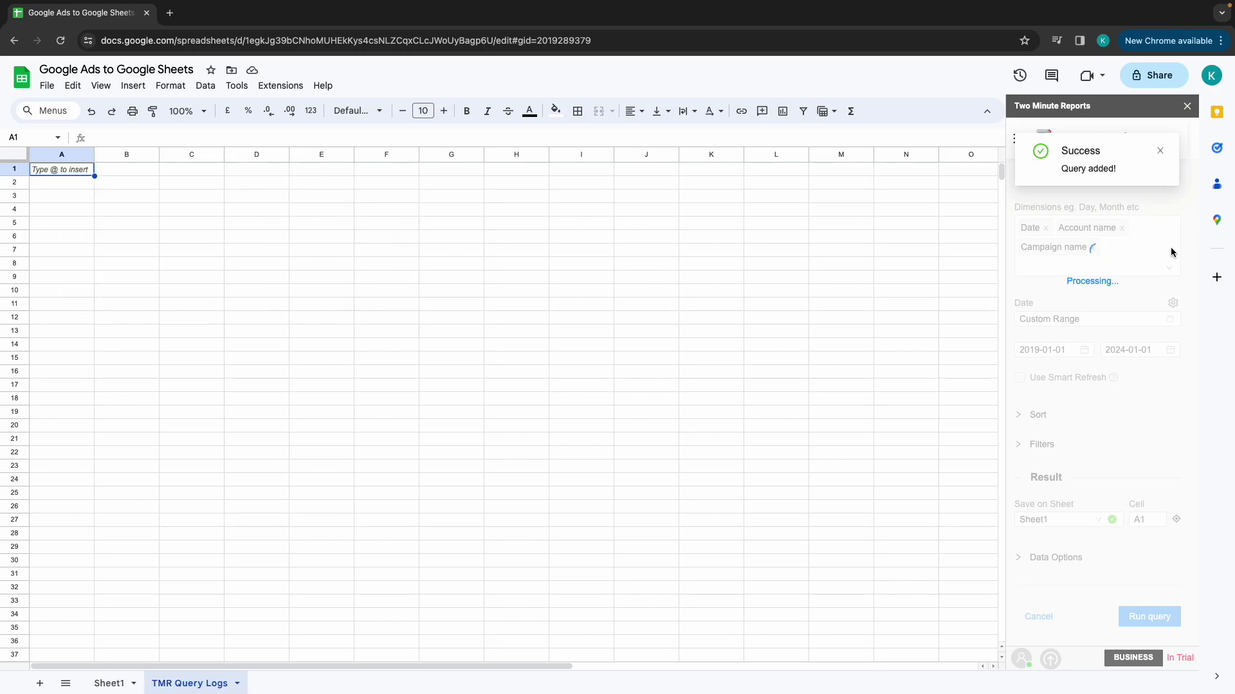
pyautogui.click(1160, 150)
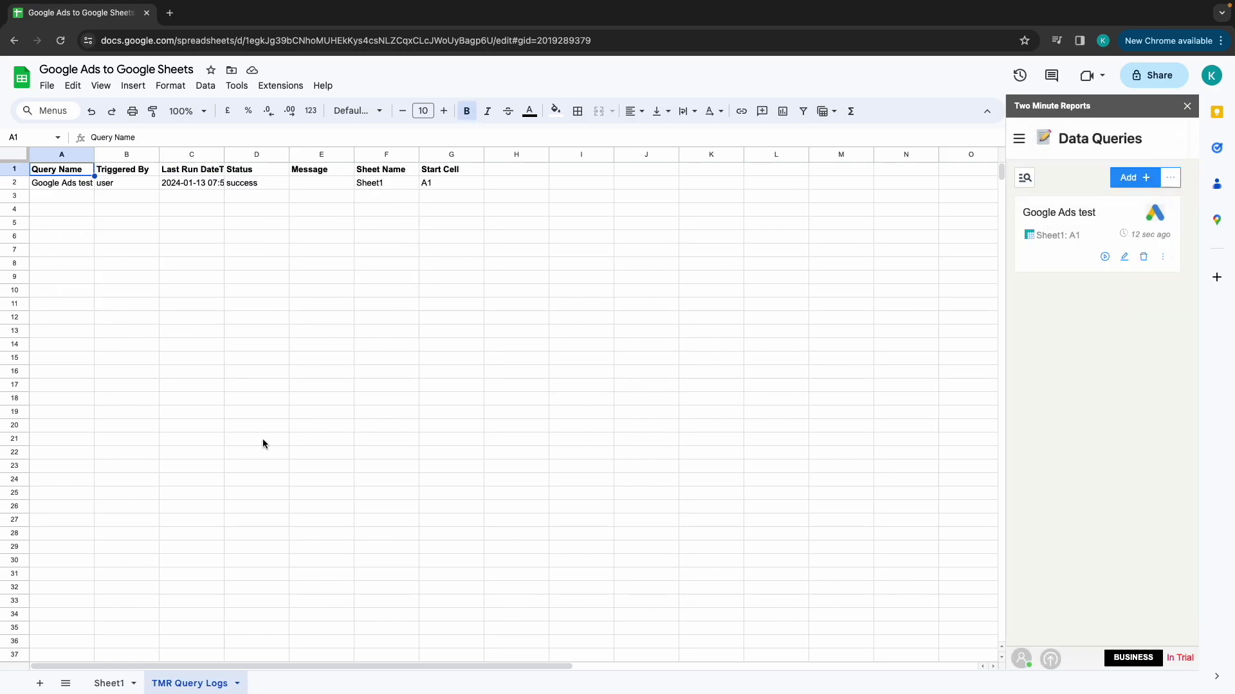
pyautogui.click(106, 684)
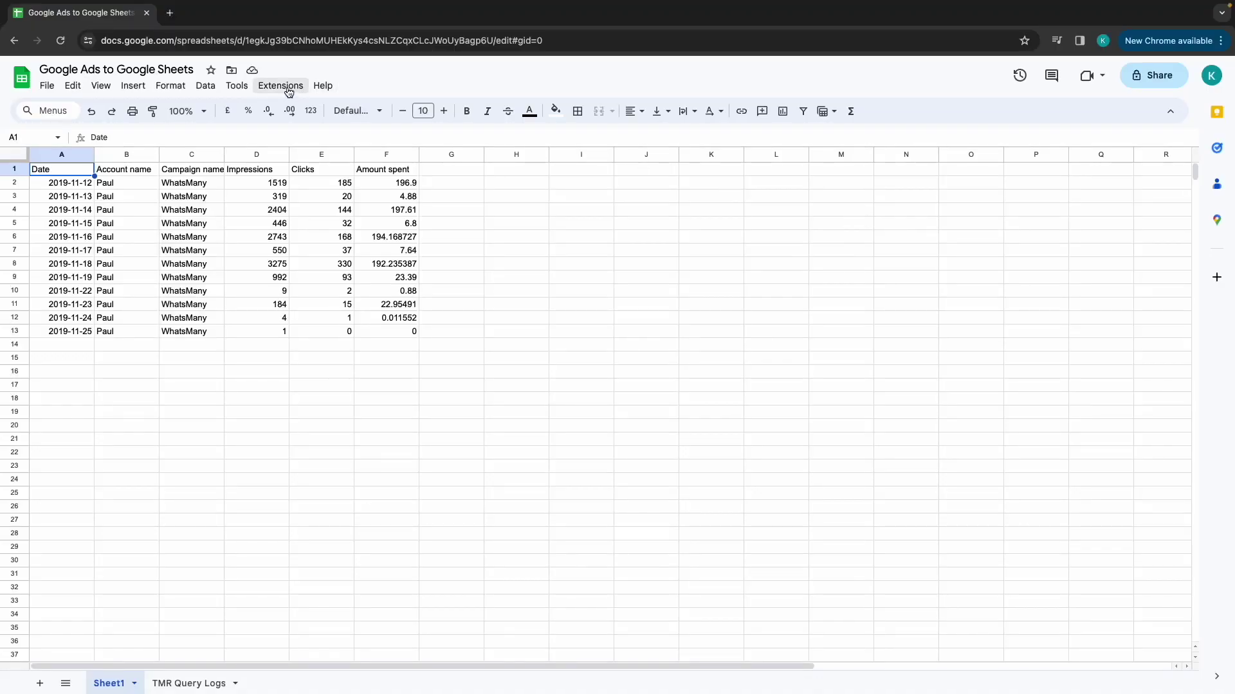
# Filter the template gallery to Google Ads and open the TMR: Google Ads PPC Report(Monthly) details.
pyautogui.click(276, 88)
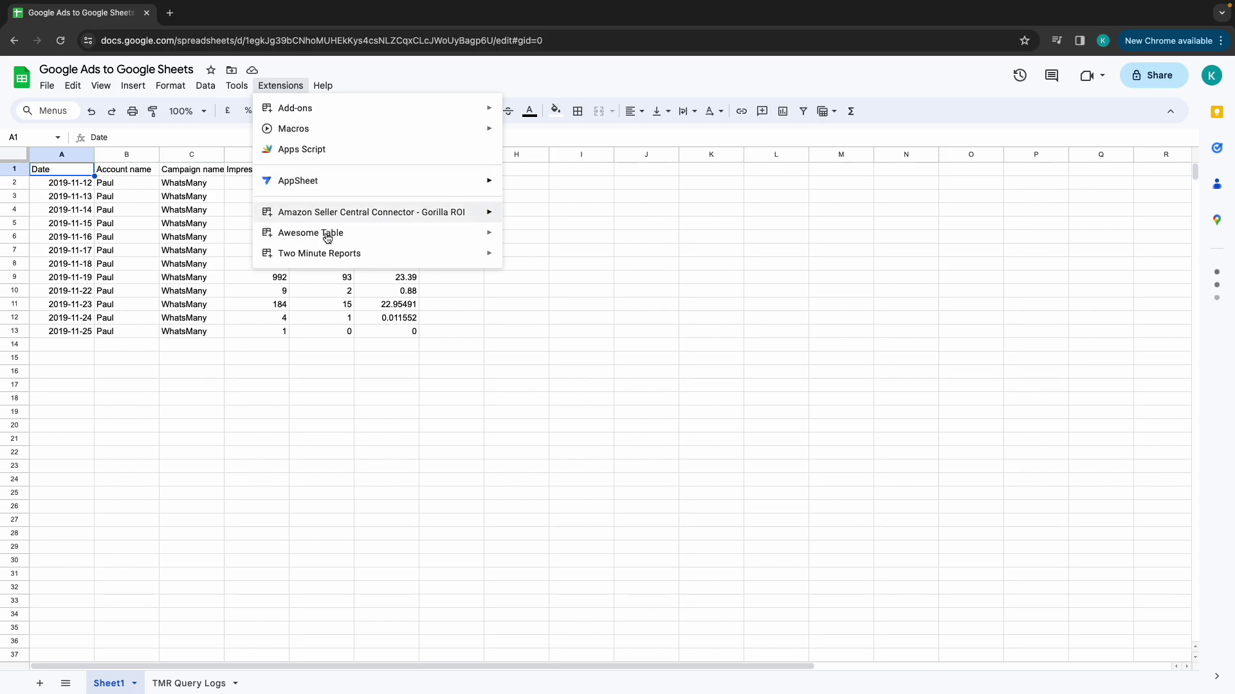
pyautogui.moveTo(325, 252)
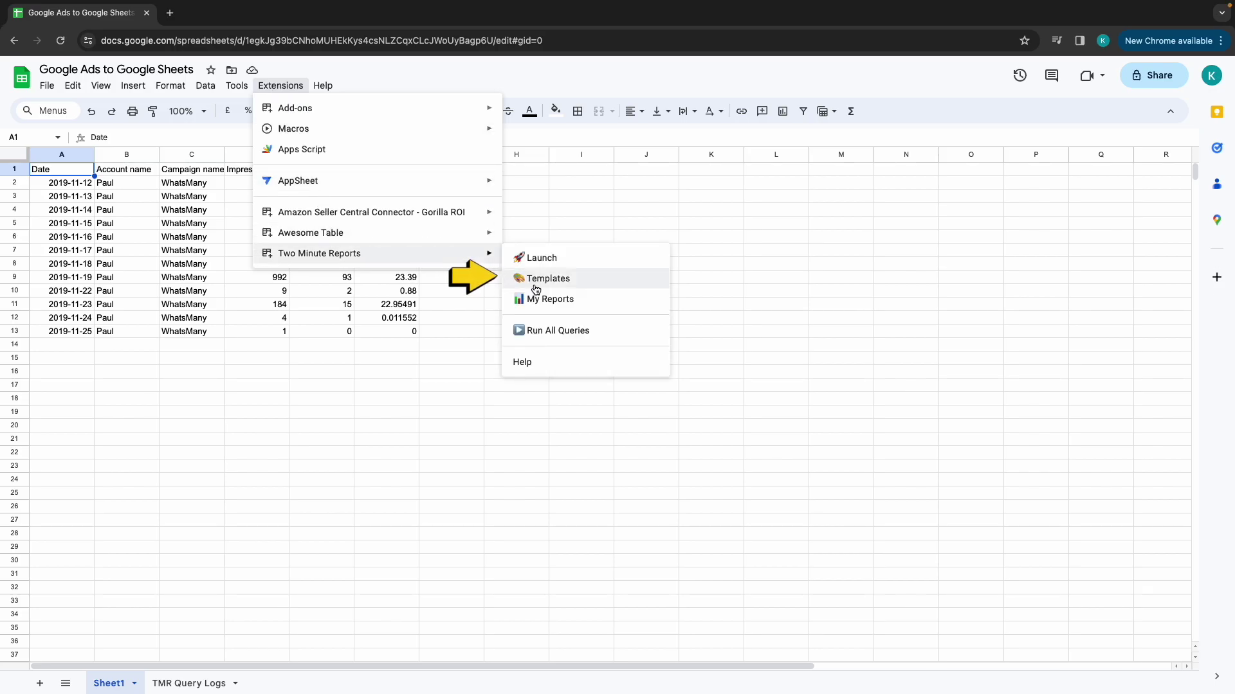
pyautogui.click(534, 280)
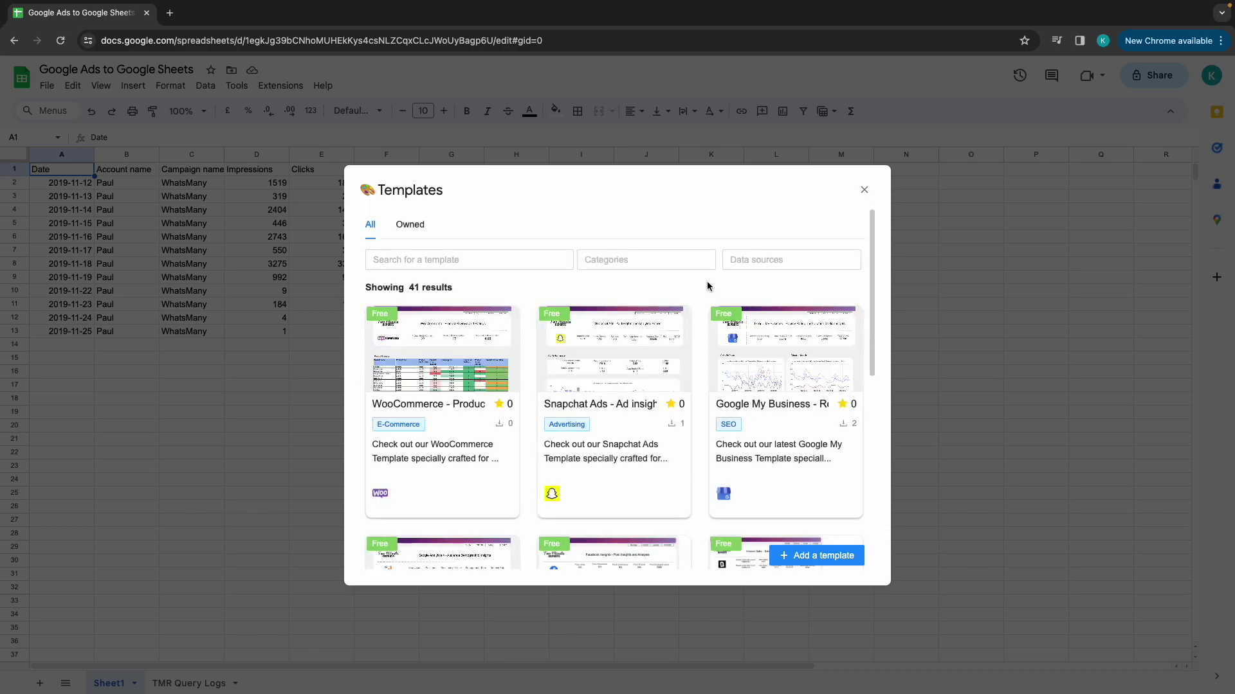
pyautogui.click(782, 261)
pyautogui.write('g')
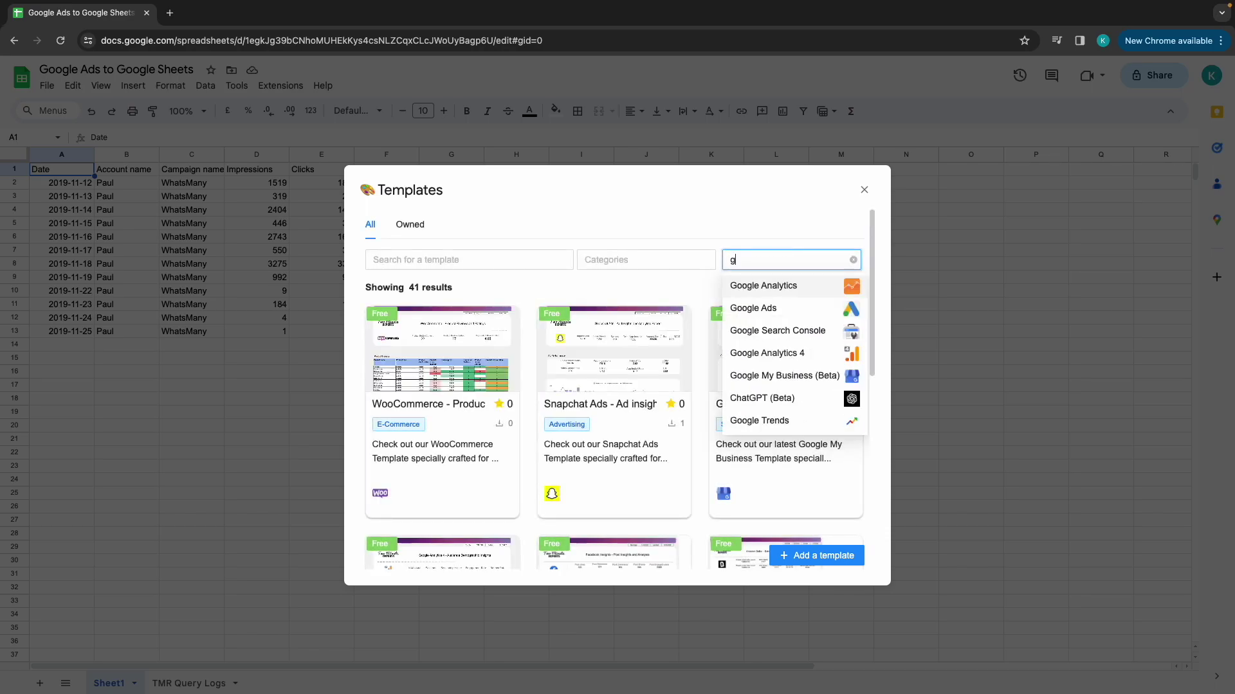
pyautogui.click(768, 309)
pyautogui.click(804, 242)
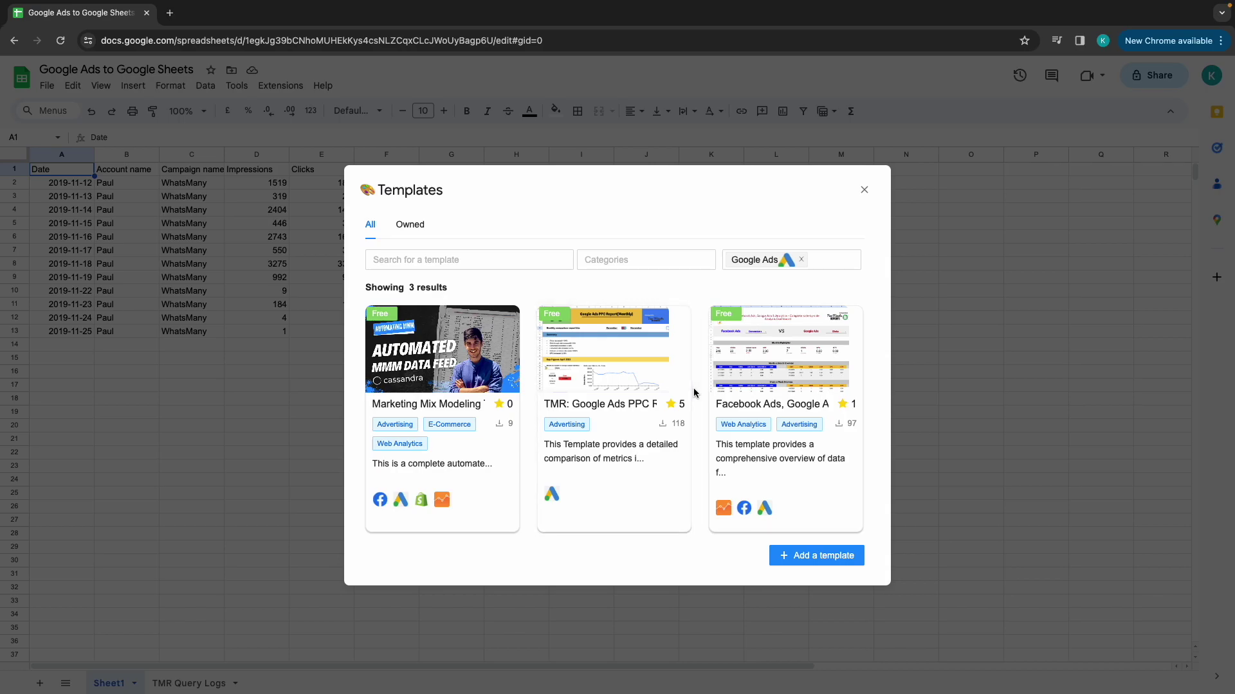
pyautogui.click(656, 377)
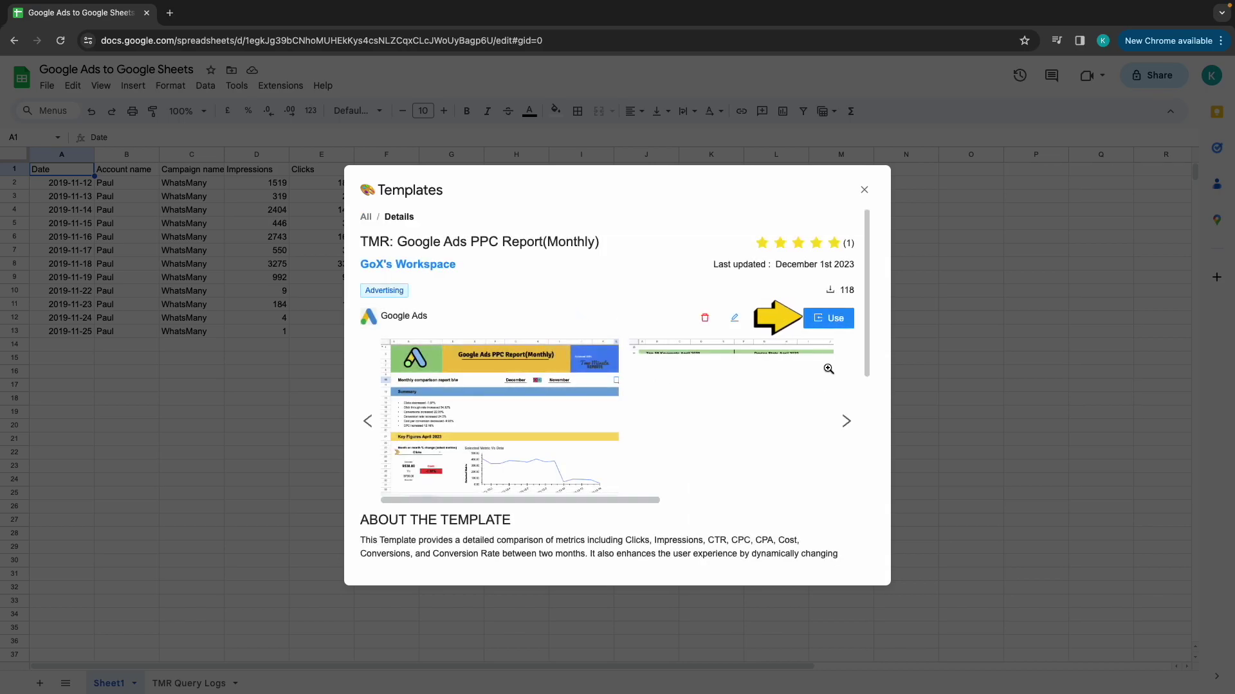
# Use the template with Untitled Data Source and the ad account, naming it 'Gads to sheets Template'.
pyautogui.click(831, 319)
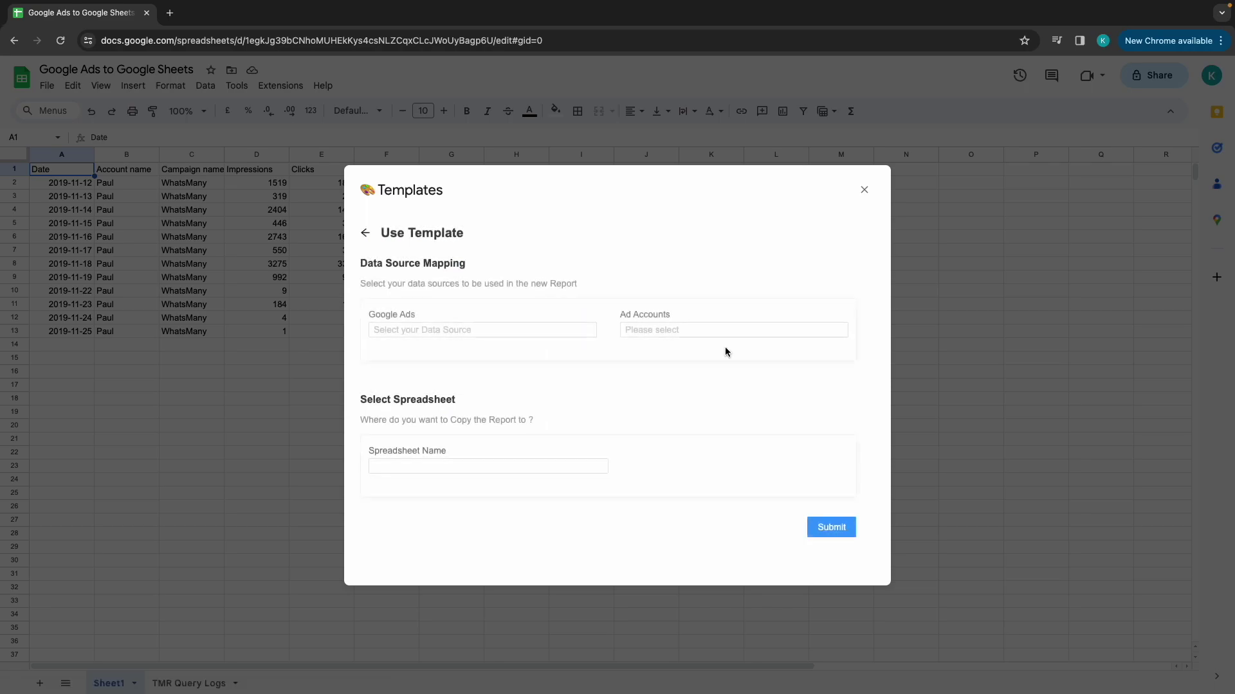
pyautogui.click(488, 329)
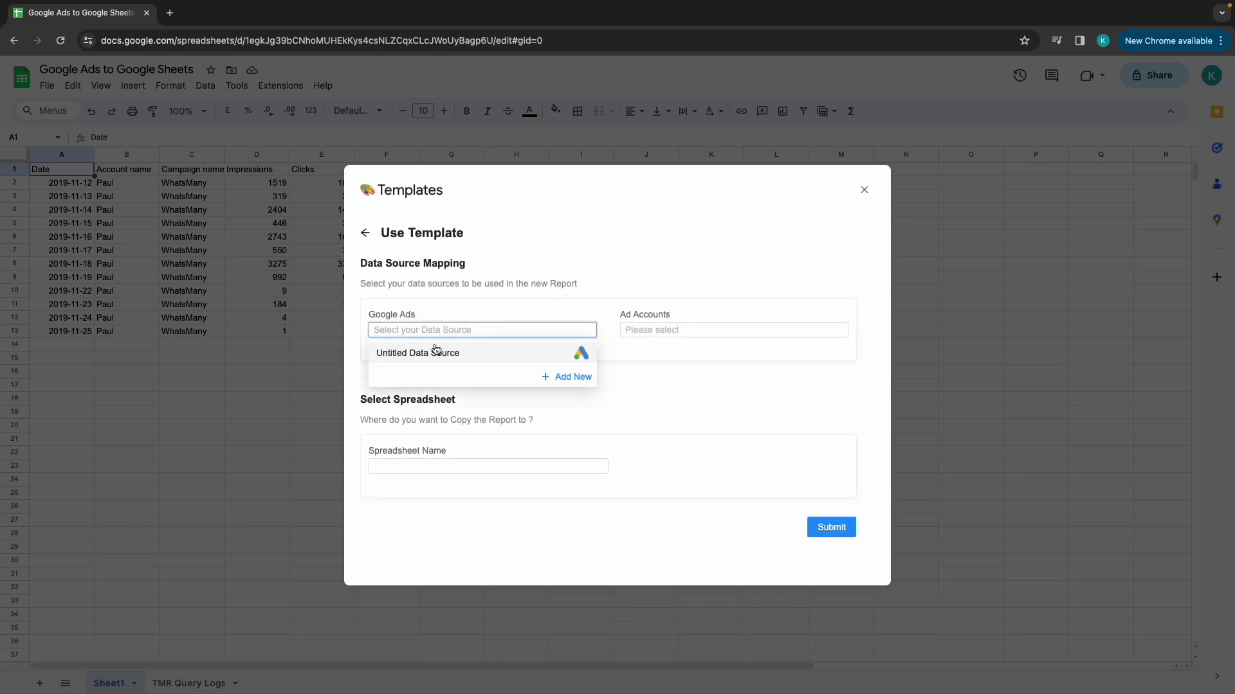
pyautogui.click(435, 351)
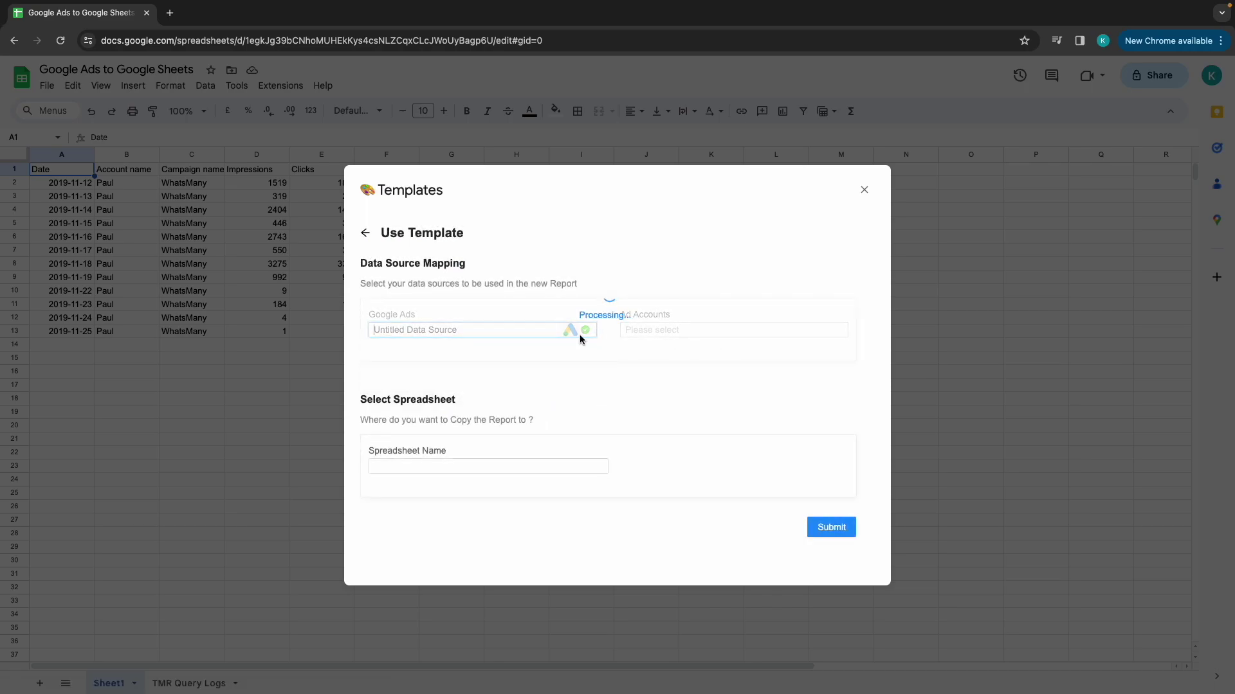
pyautogui.click(663, 329)
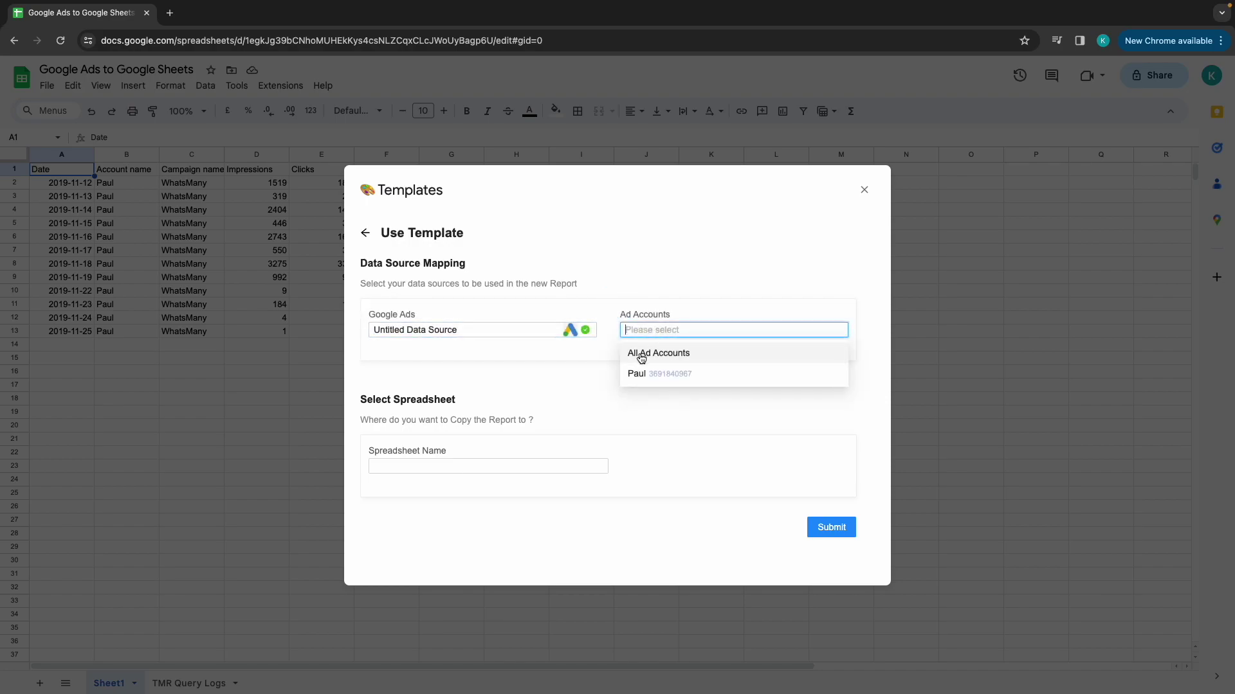
pyautogui.click(638, 374)
pyautogui.click(454, 467)
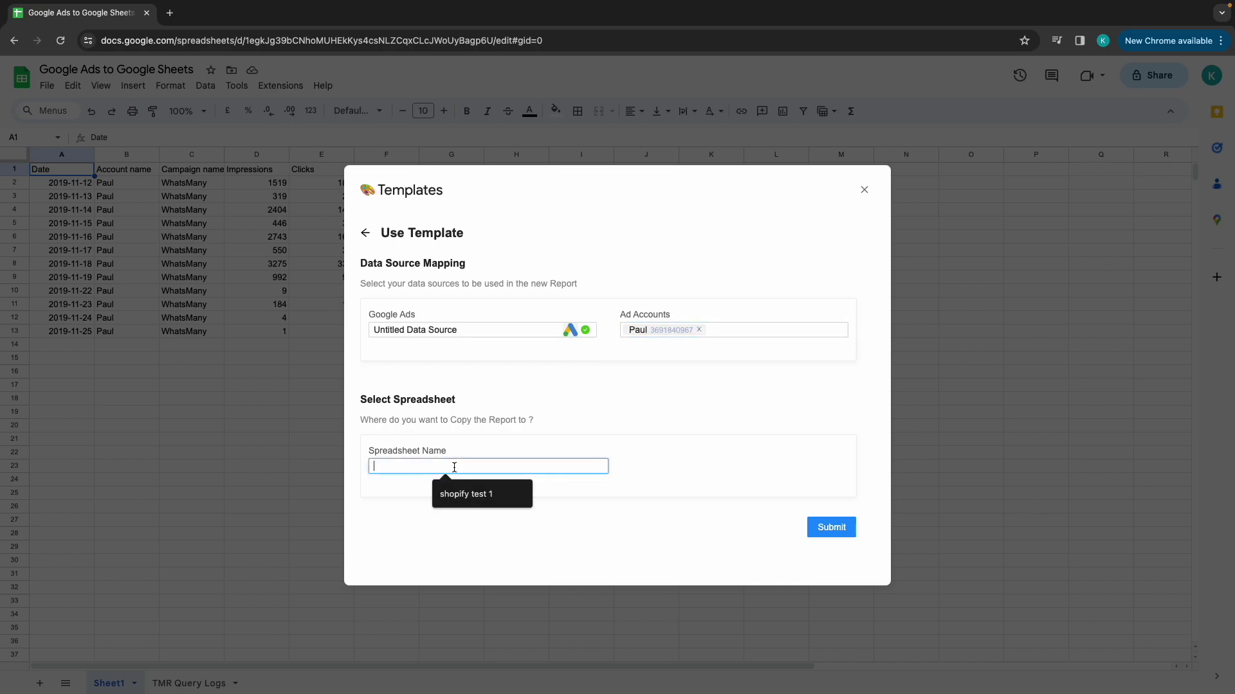
pyautogui.write('Gads to sheets')
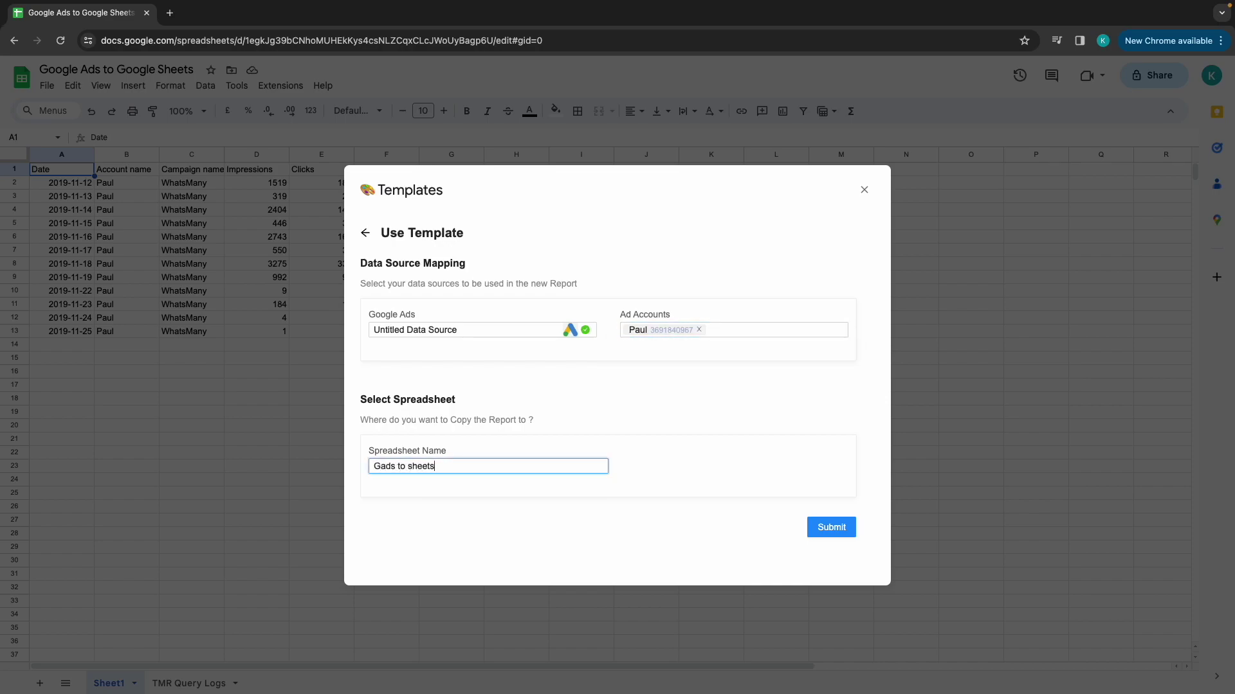
pyautogui.write(' Template')
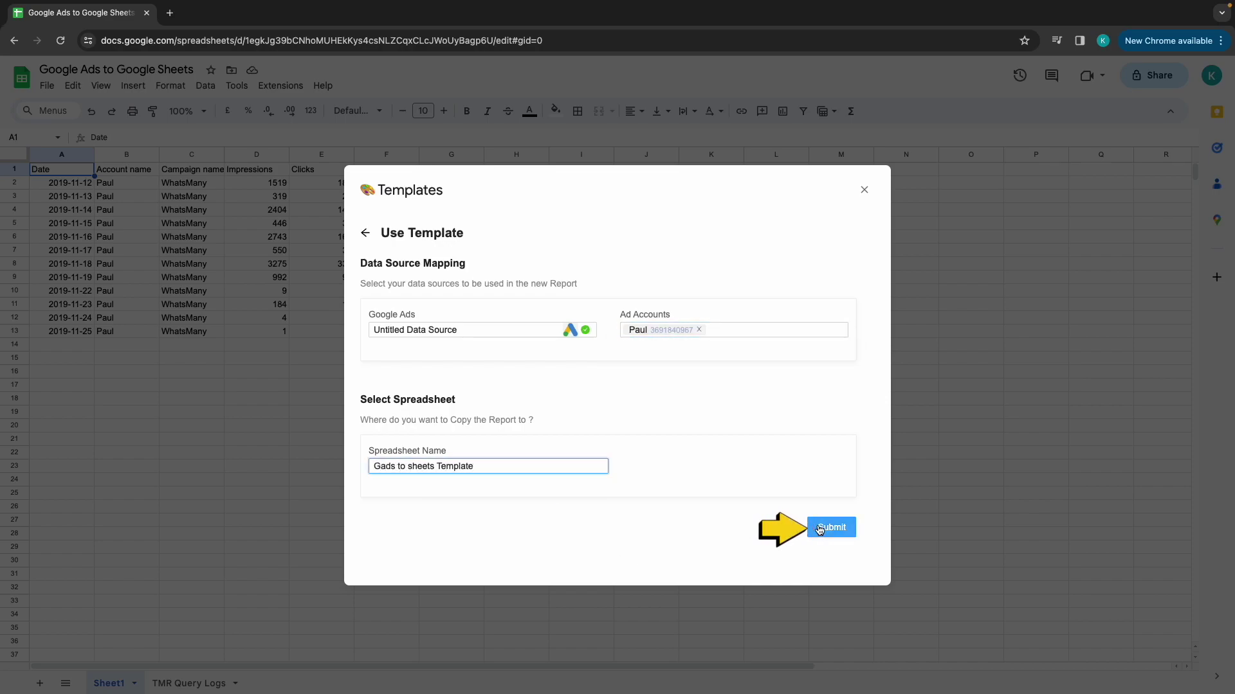
pyautogui.click(817, 530)
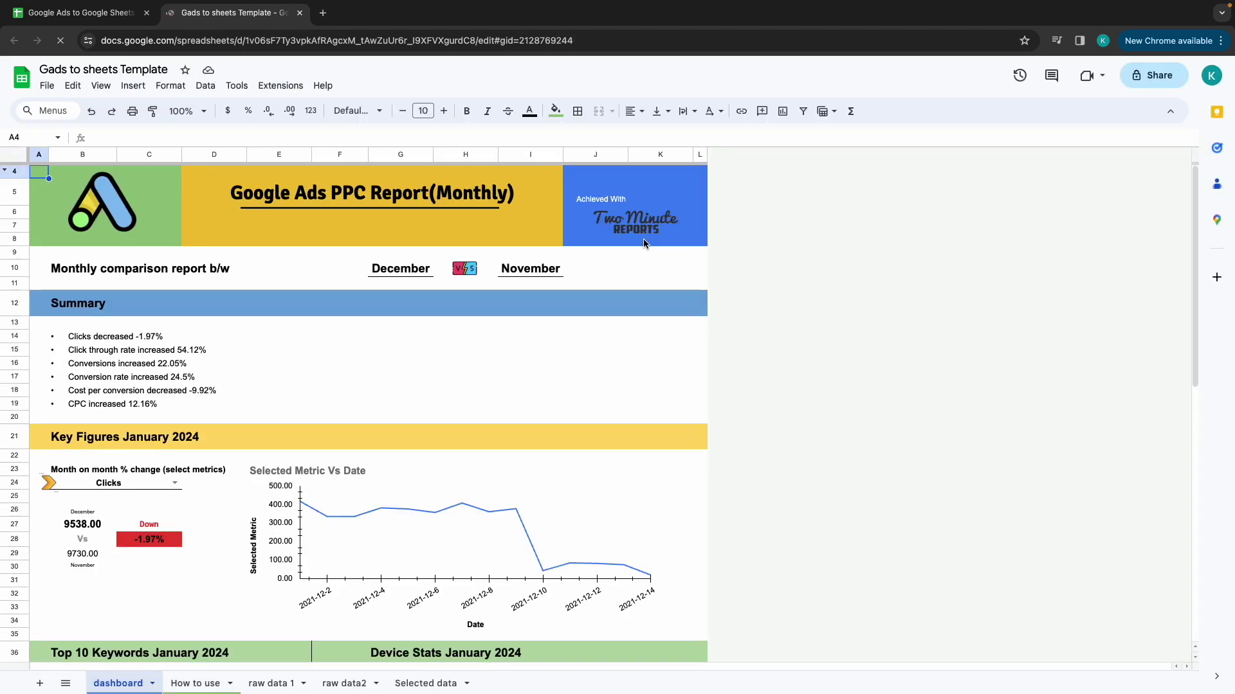
# Launch the Two Minute Reports panel in the copied report.
pyautogui.click(284, 89)
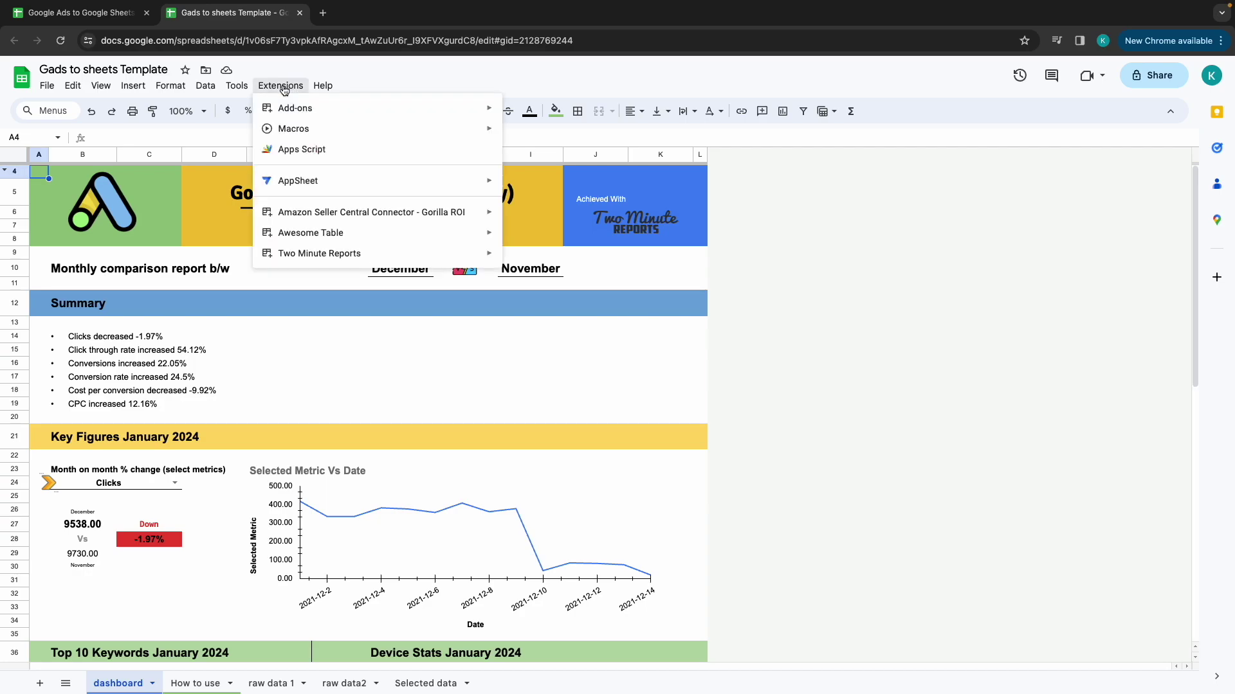
pyautogui.moveTo(495, 254)
pyautogui.click(522, 254)
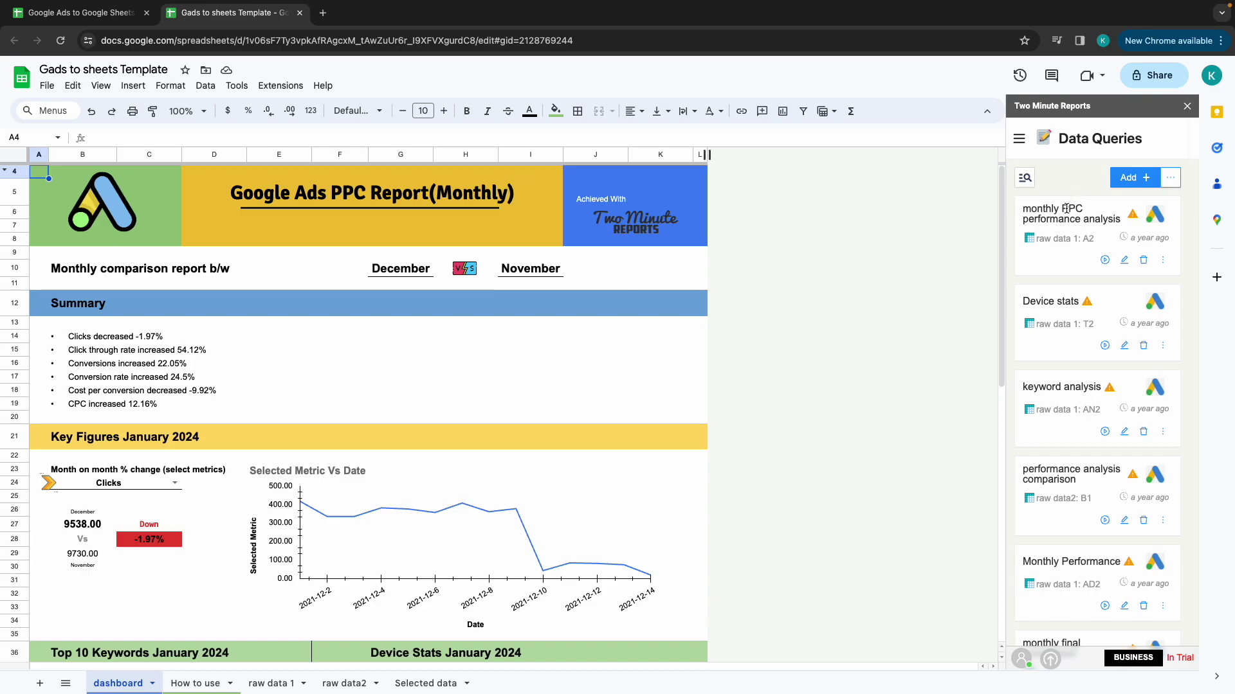
# Run all six report queries, acknowledge their success, and view the dashboard tab.
pyautogui.click(1170, 177)
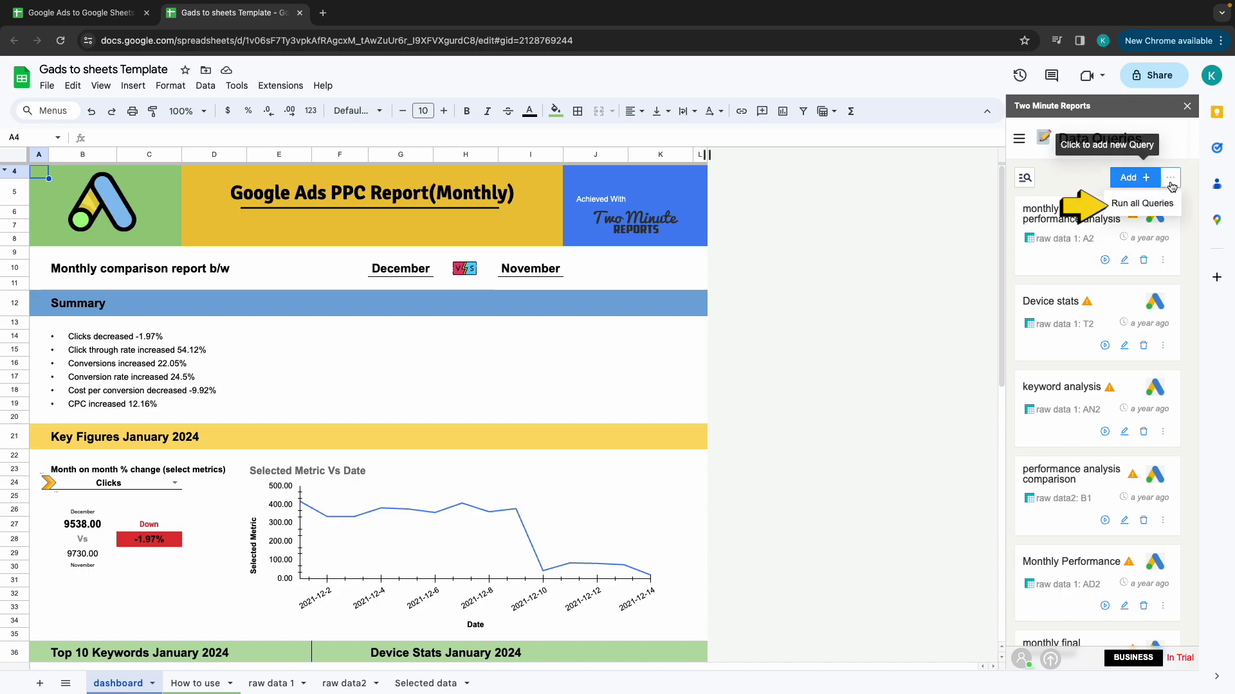
pyautogui.click(1144, 205)
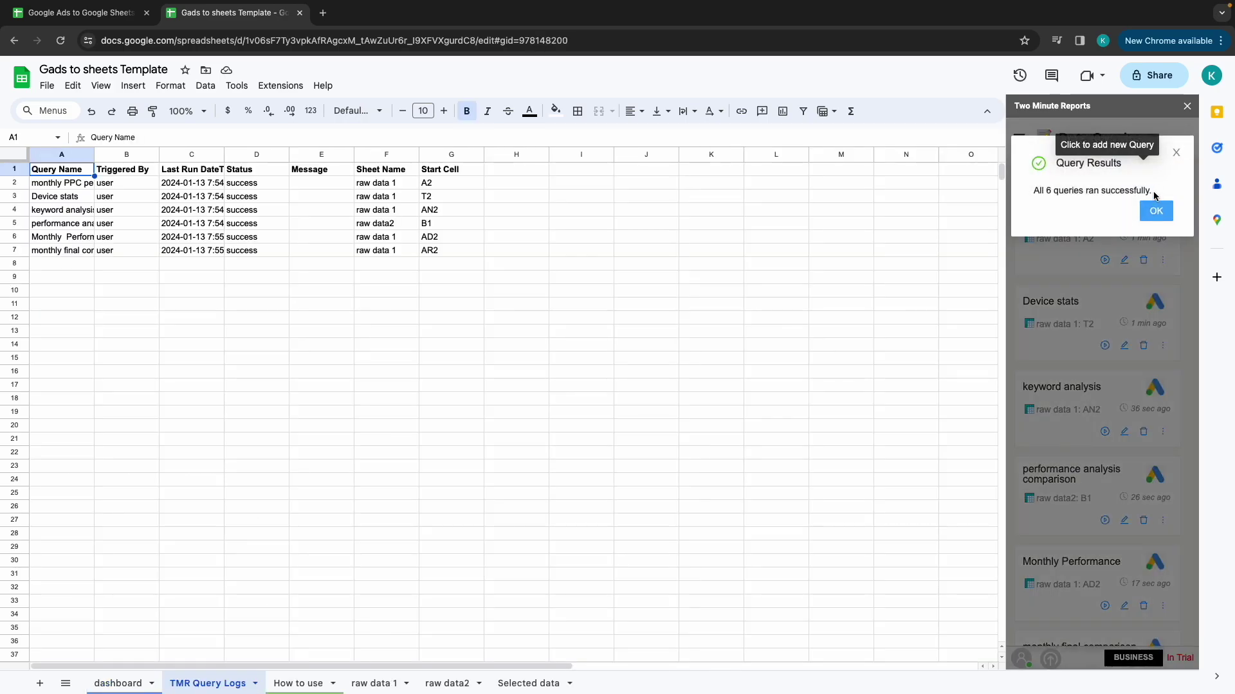
pyautogui.click(1156, 212)
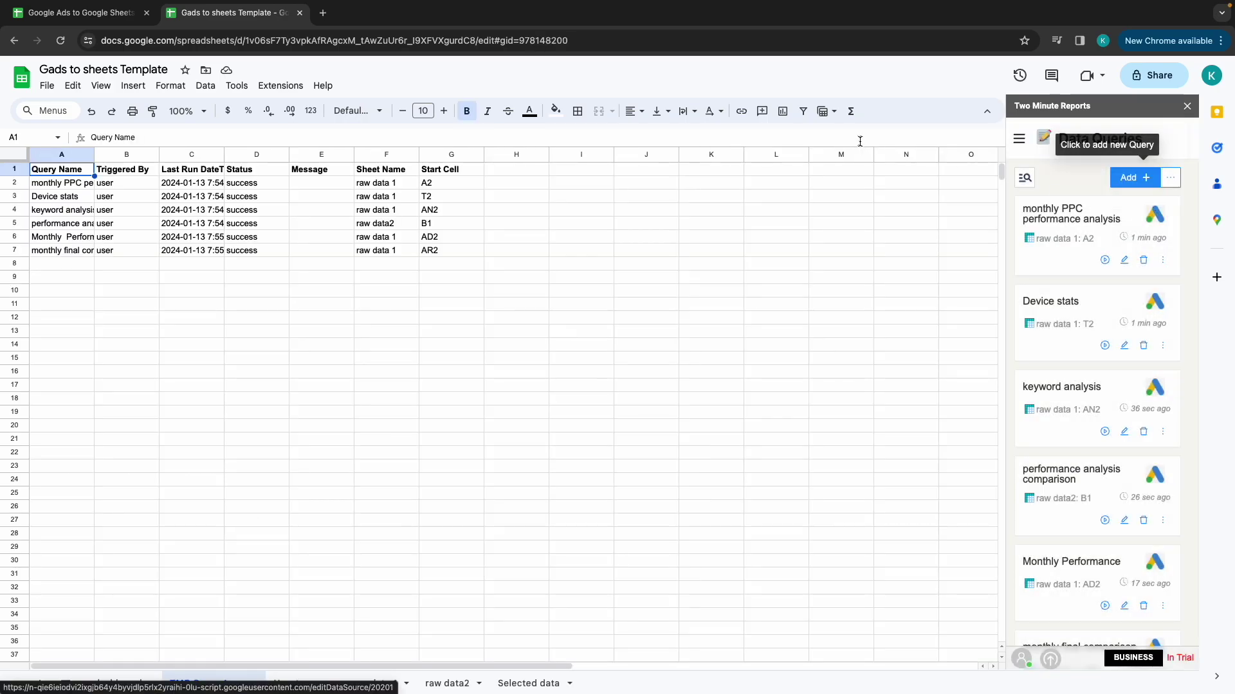
pyautogui.click(118, 682)
pyautogui.scroll(-15, 280, 527)
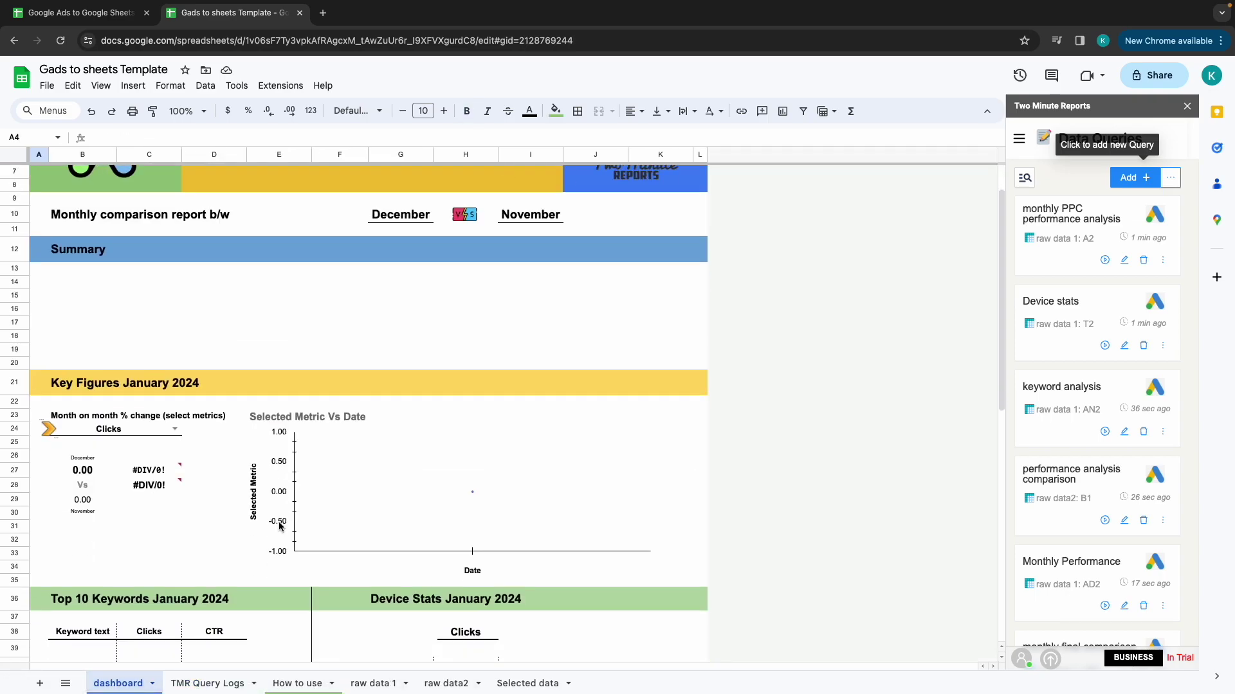